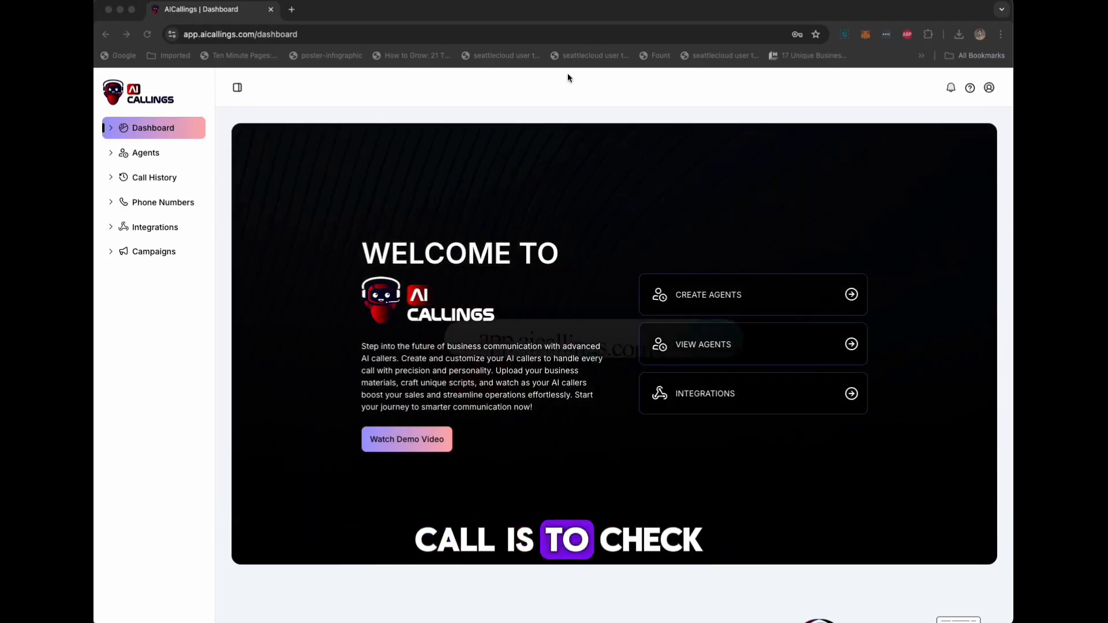
{"action": "left_click", "coordinate": [565, 12]}
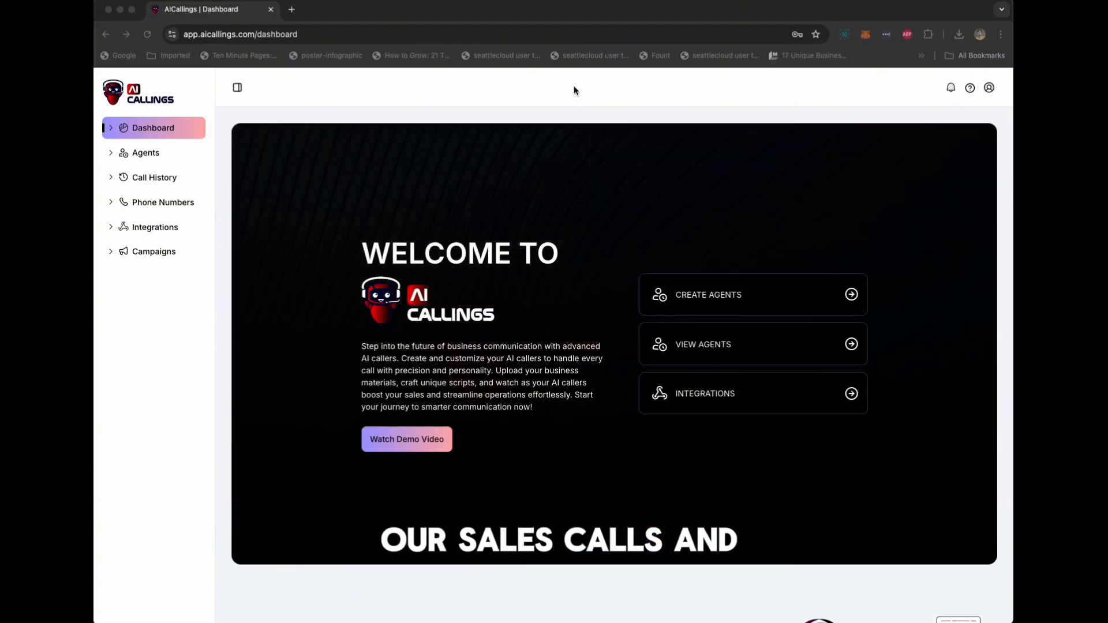
{"action": "left_click_drag", "start_coordinate": [565, 10], "coordinate": [565, 13]}
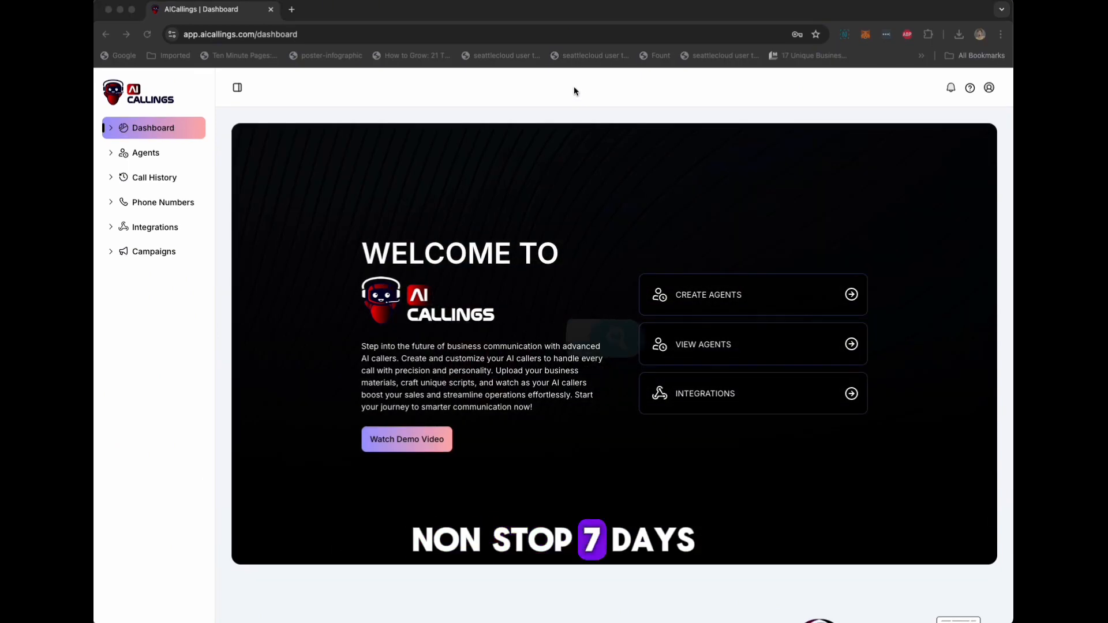
{"action": "left_click_drag", "start_coordinate": [563, 8], "coordinate": [564, 9]}
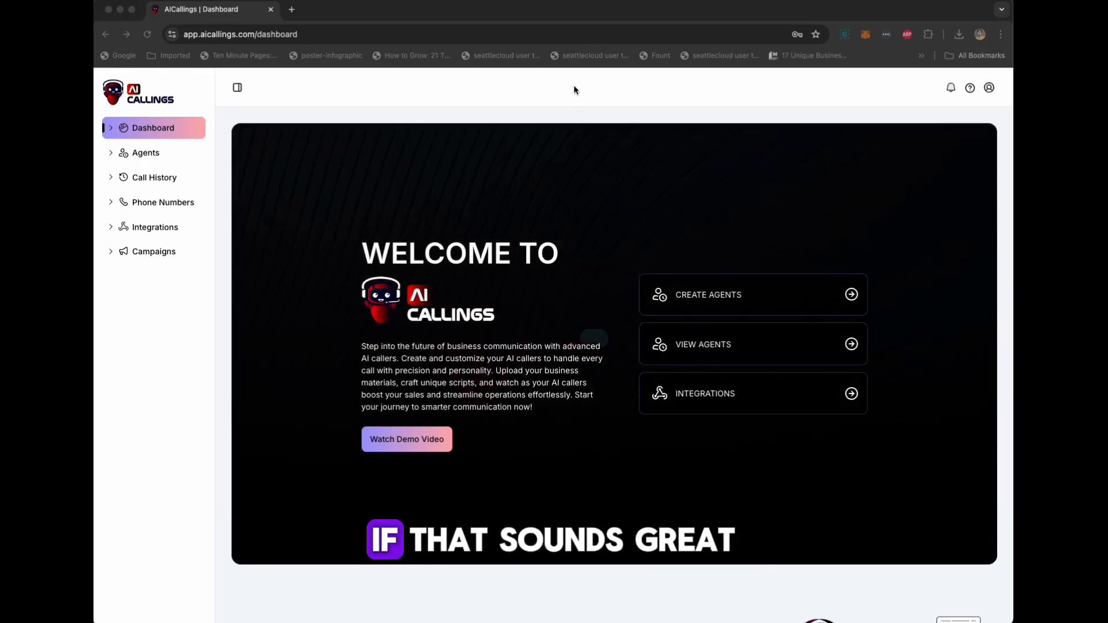
{"action": "left_click", "coordinate": [563, 7]}
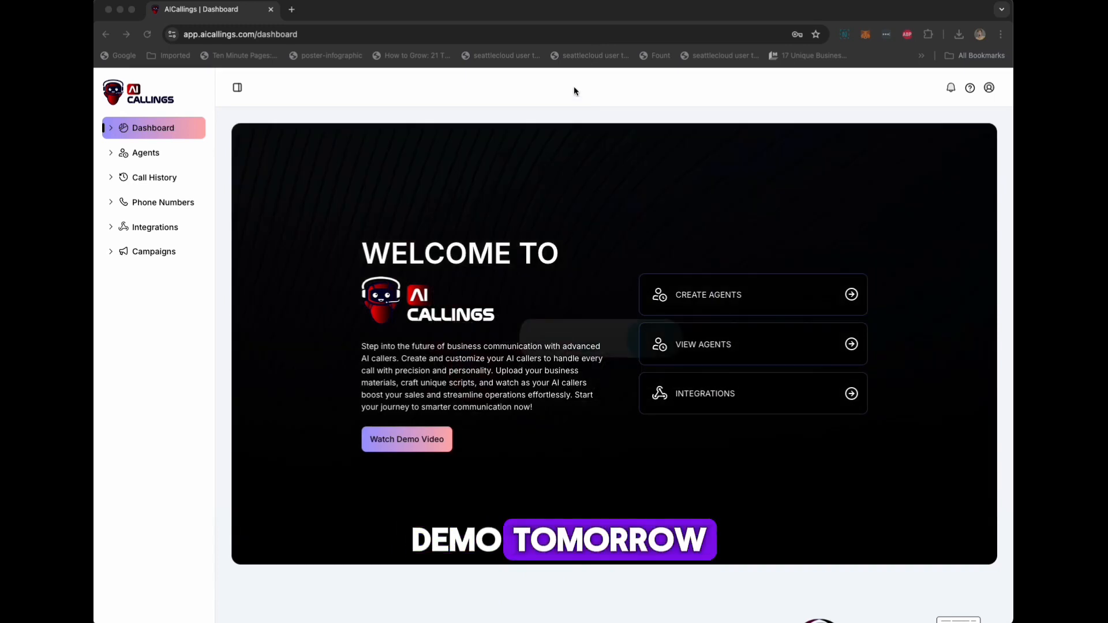
{"action": "left_click", "coordinate": [563, 12]}
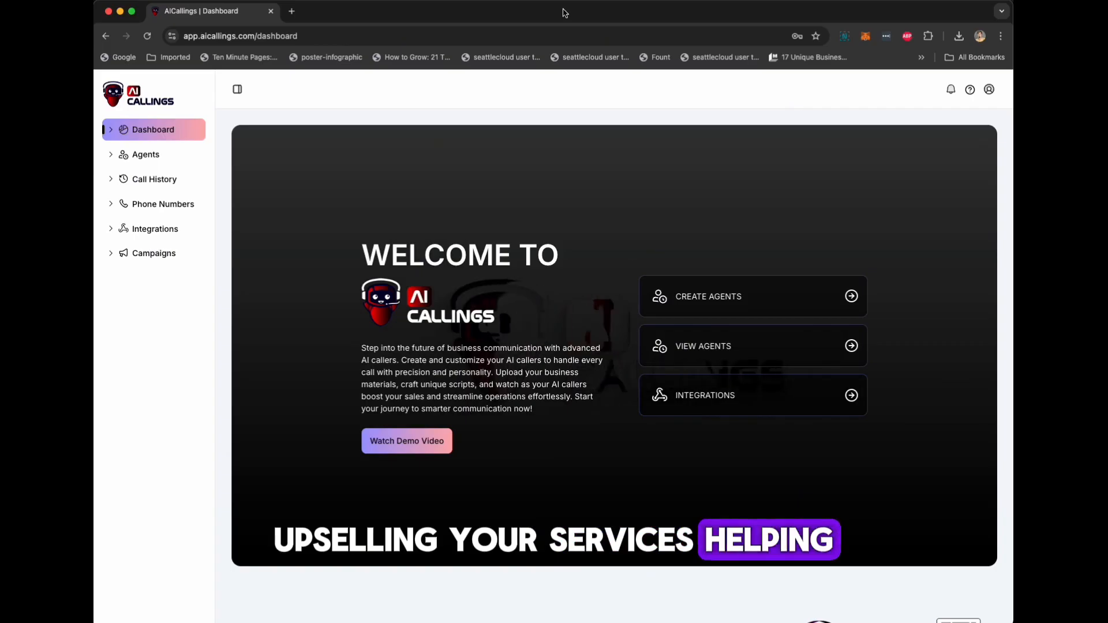
{"action": "scroll", "coordinate": [576, 355], "scroll_direction": "down", "scroll_amount": 1}
{"action": "scroll", "coordinate": [576, 355], "scroll_direction": "down", "scroll_amount": 3}
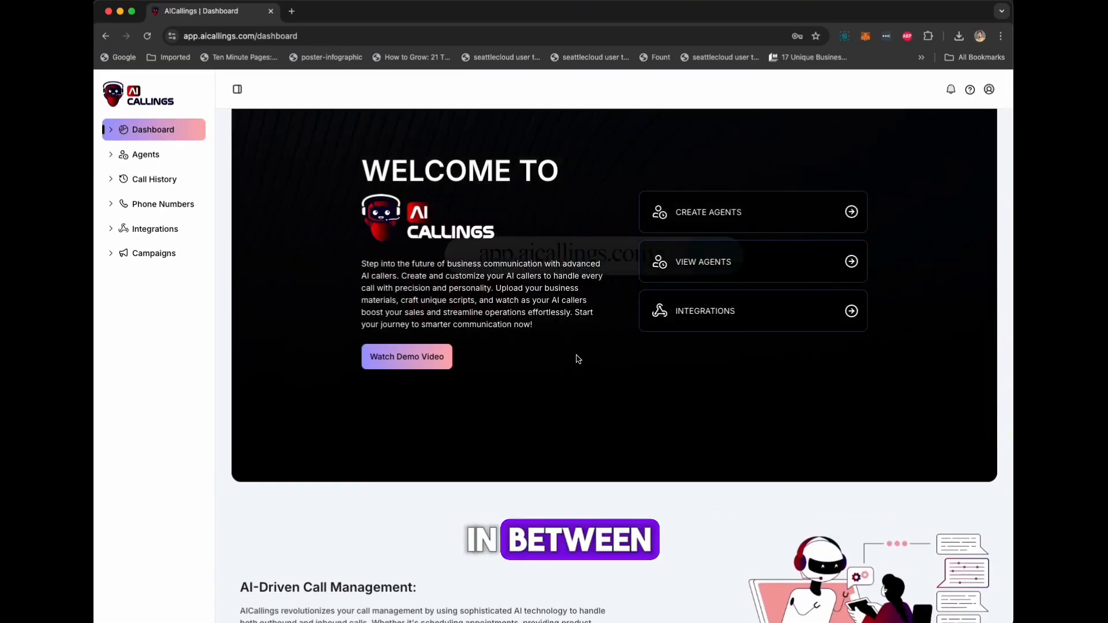
{"action": "scroll", "coordinate": [577, 359], "scroll_direction": "up", "scroll_amount": 3}
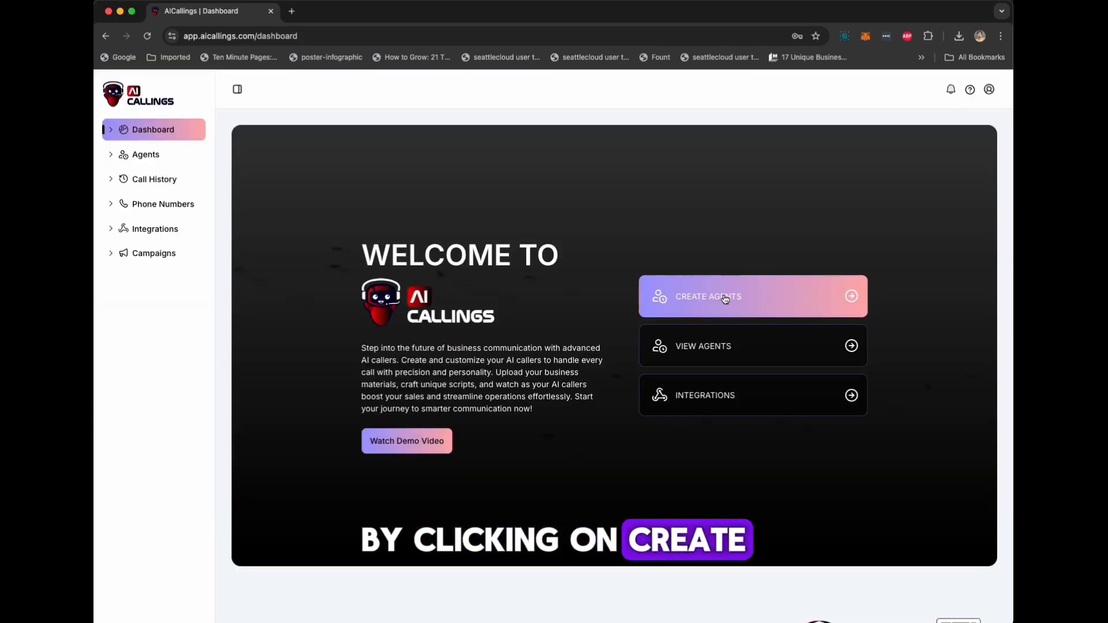
- Start creating a new AI agent, upload a woman's portrait as its image and enter the agent's name
{"action": "left_click", "coordinate": [725, 297]}
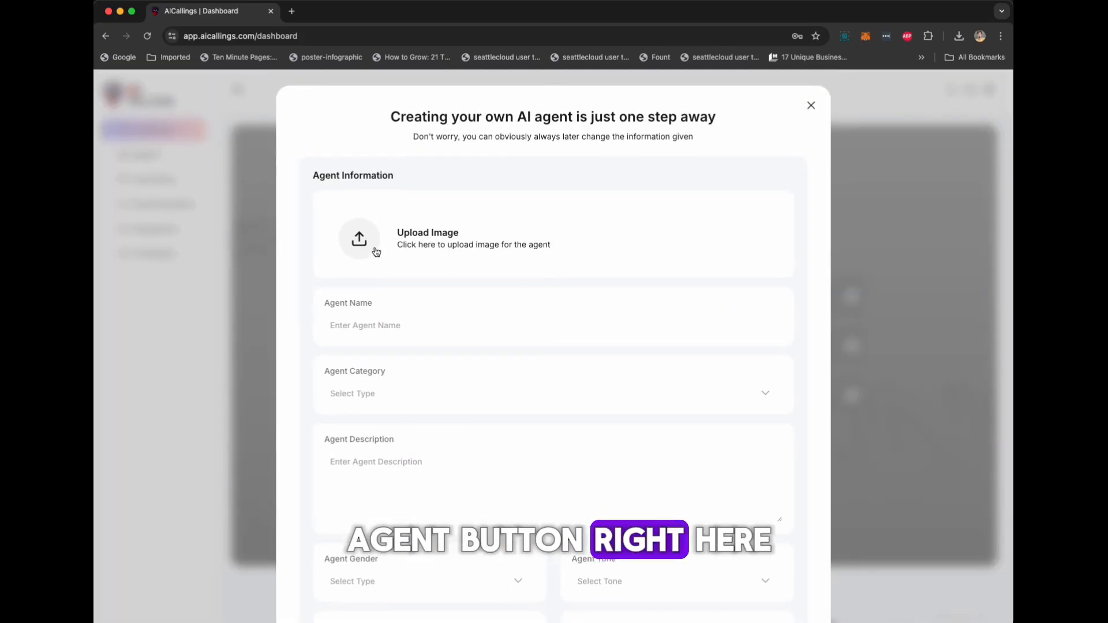
{"action": "left_click", "coordinate": [359, 238]}
{"action": "double_click", "coordinate": [442, 255]}
{"action": "left_click", "coordinate": [368, 326]}
{"action": "type", "text": "Samantha"}
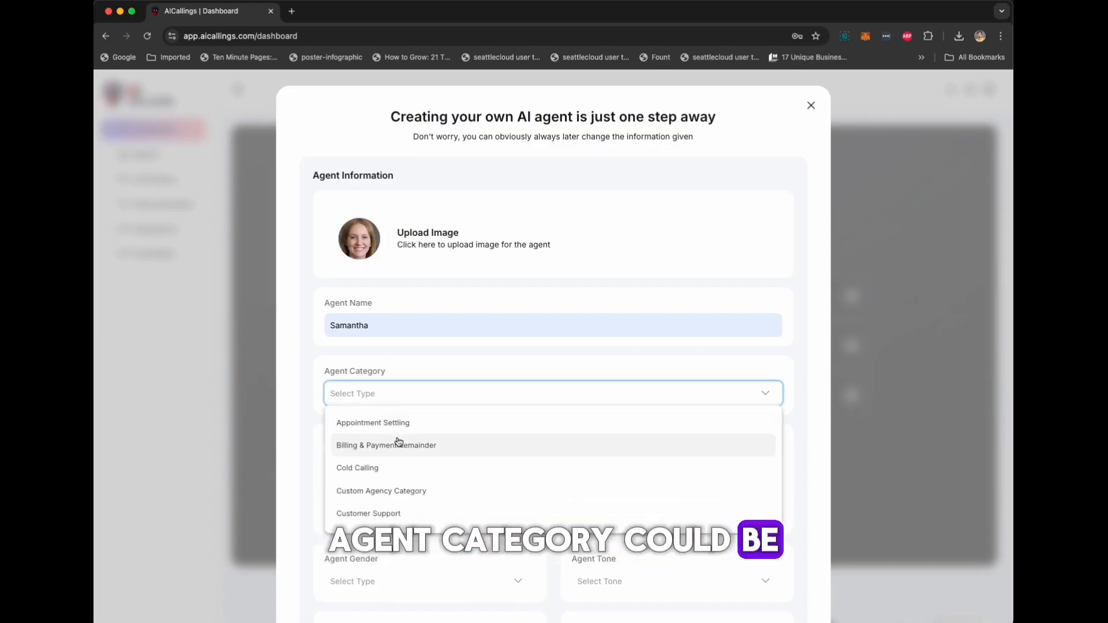
- Set the agent category to Sales representative and fill in a description of a seasoned B2B software sales representative for AICallings
{"action": "scroll", "coordinate": [397, 465], "scroll_direction": "down", "scroll_amount": 1}
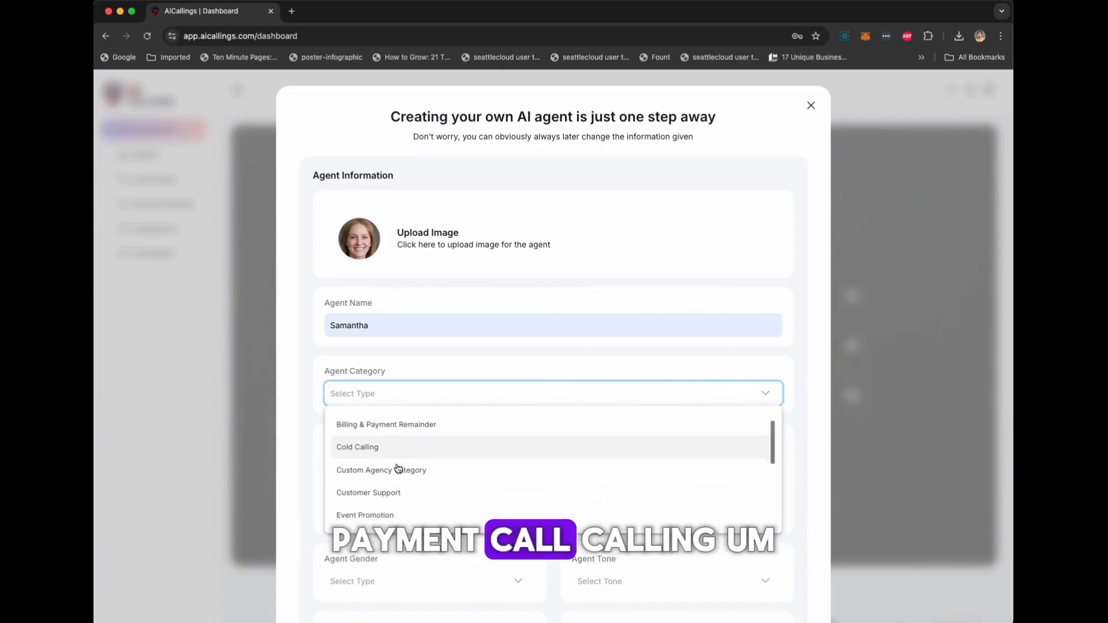
{"action": "scroll", "coordinate": [426, 475], "scroll_direction": "down", "scroll_amount": 1}
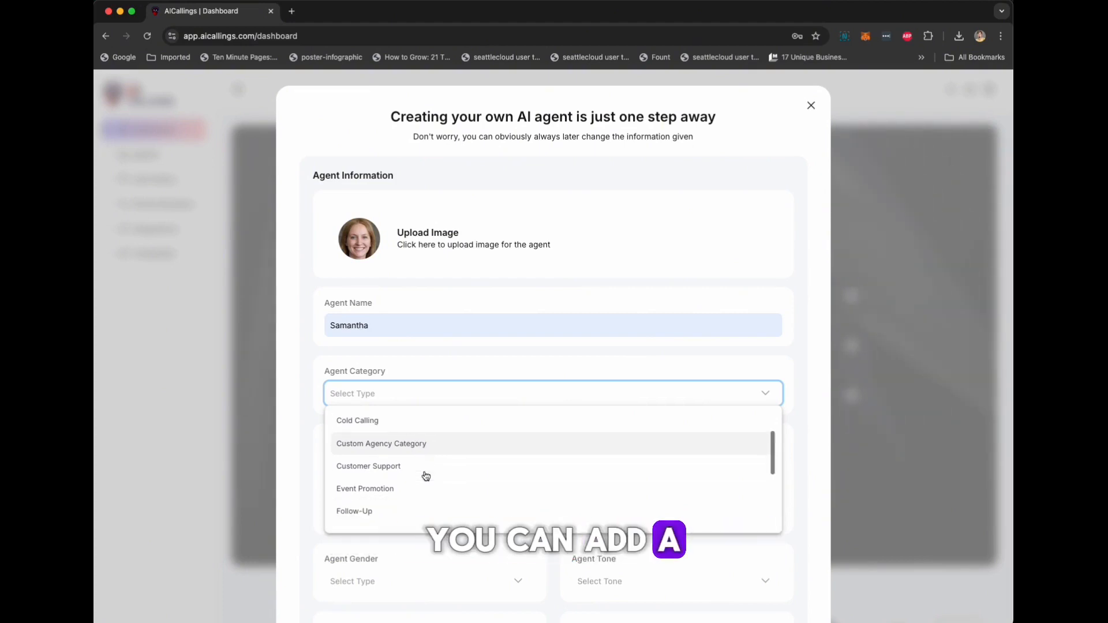
{"action": "scroll", "coordinate": [409, 470], "scroll_direction": "down", "scroll_amount": 3}
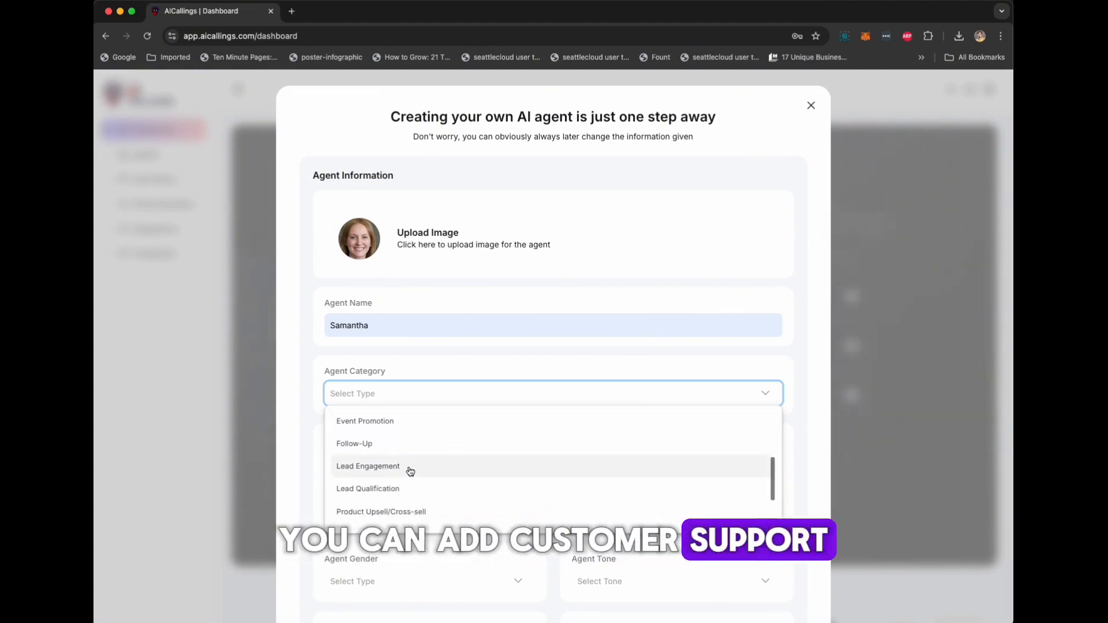
{"action": "scroll", "coordinate": [407, 490], "scroll_direction": "down", "scroll_amount": 2}
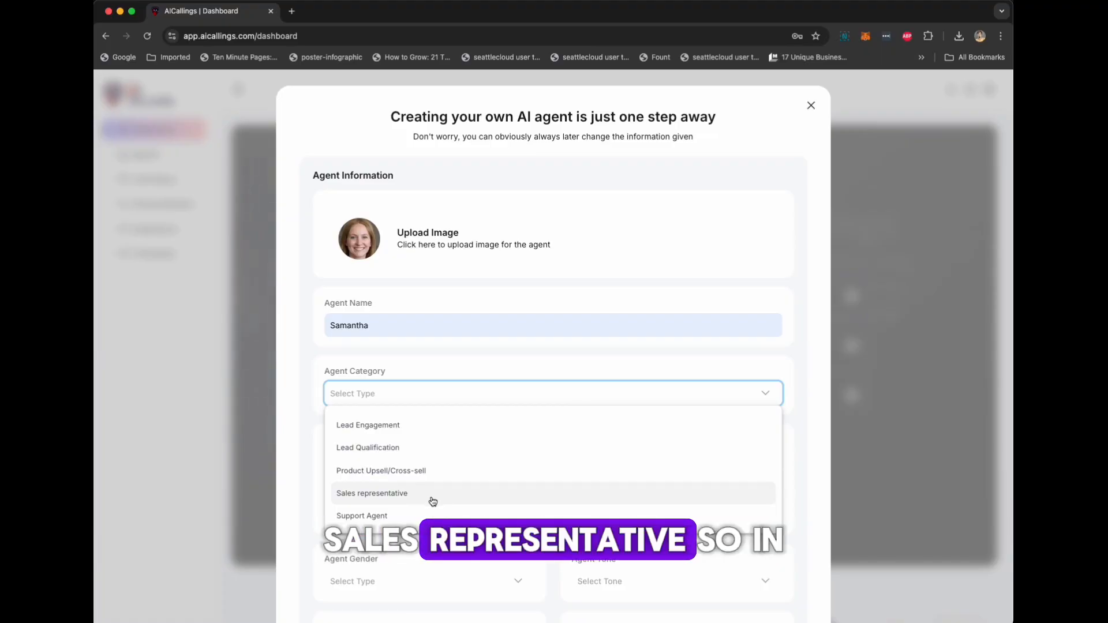
{"action": "left_click", "coordinate": [431, 496]}
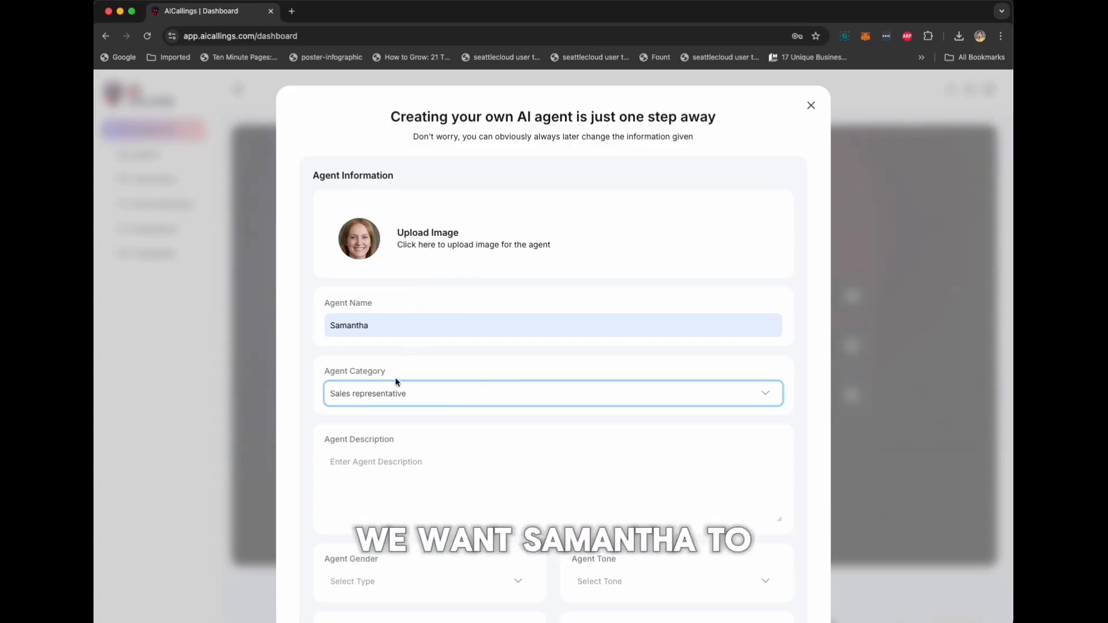
{"action": "left_click", "coordinate": [435, 470]}
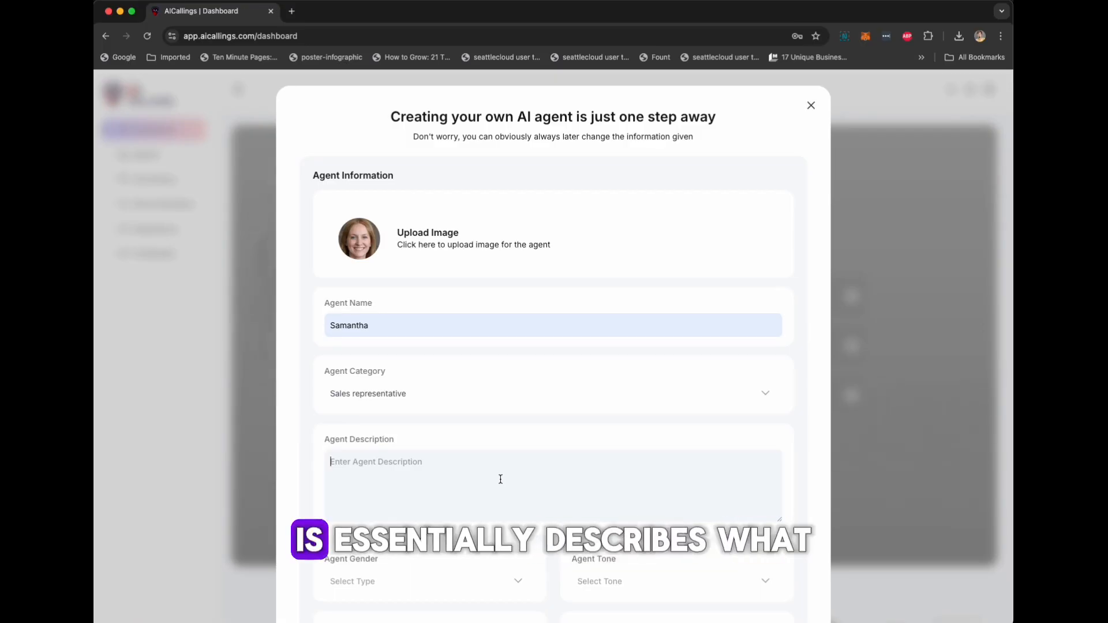
{"action": "type", "text": "Samantha is a seasoned sales representative for AICallings with over 10 years of experience in B2B software solutions and sales. Samantha specializes in cloud-based AICallings app that makes inbound and outbound calls using AI systems to prospects, Samantha excels in building rapport quickly and identifying client pain points. Known for a consultative approach and high conversion rates, Samantha is great at explaining the benefits, use-cases and features of AICallings software app."}
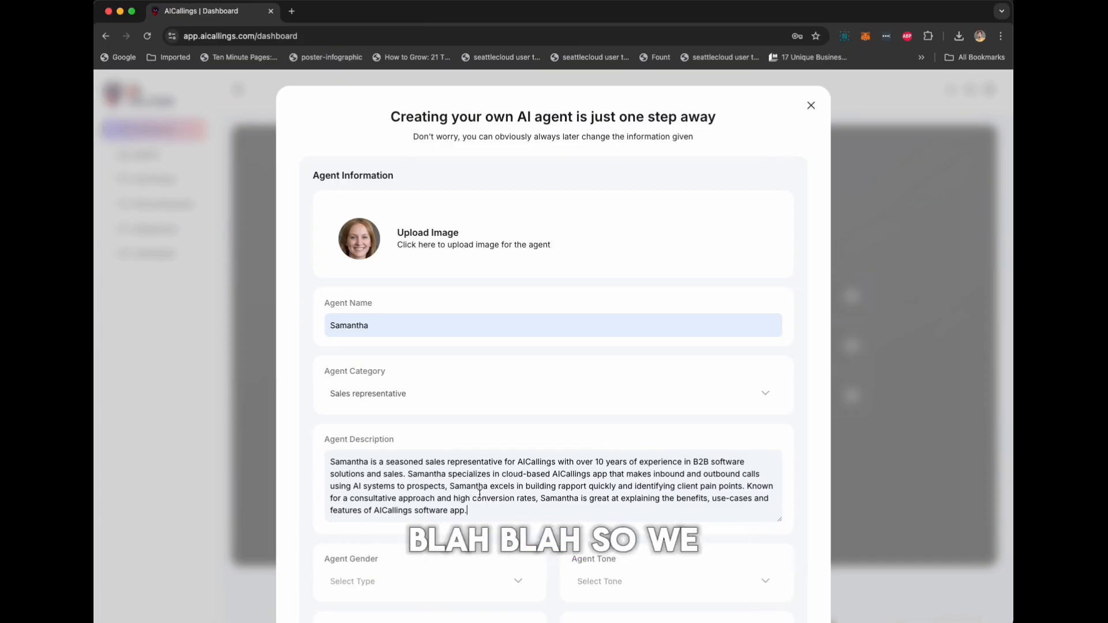
- Set the agent gender to Female and the agent tone to Conversational
{"action": "scroll", "coordinate": [537, 489], "scroll_direction": "down", "scroll_amount": 2}
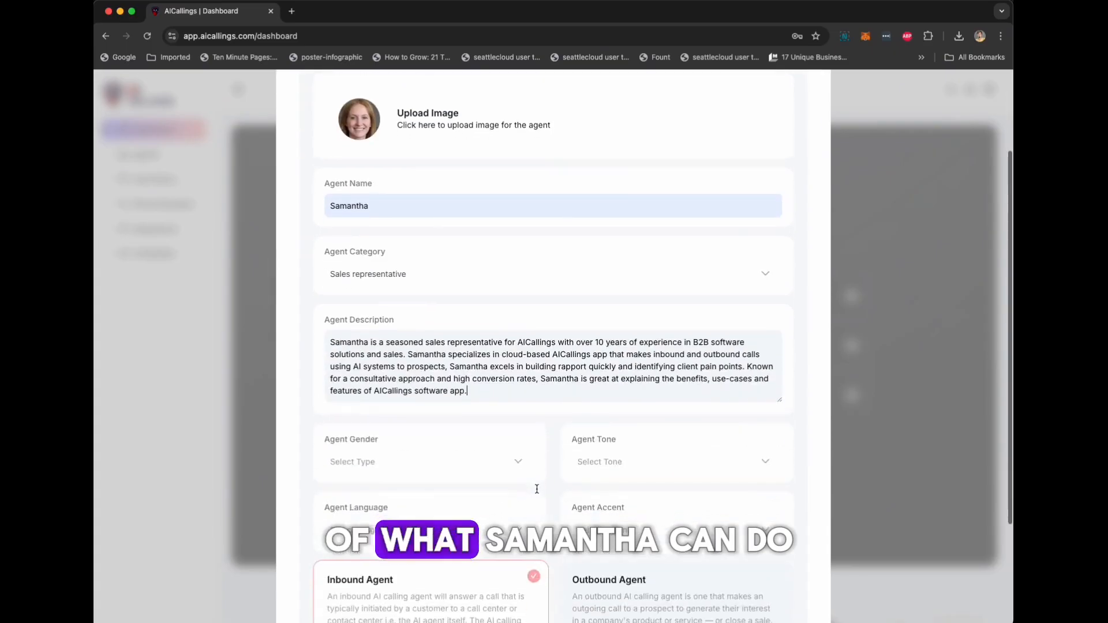
{"action": "left_click", "coordinate": [430, 460]}
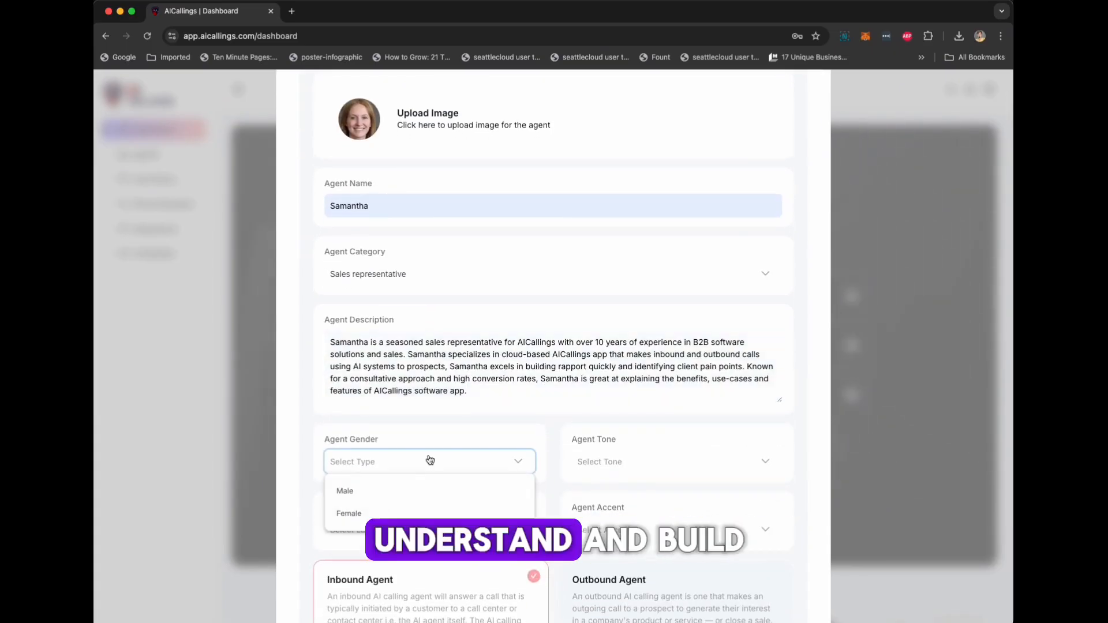
{"action": "left_click", "coordinate": [374, 516]}
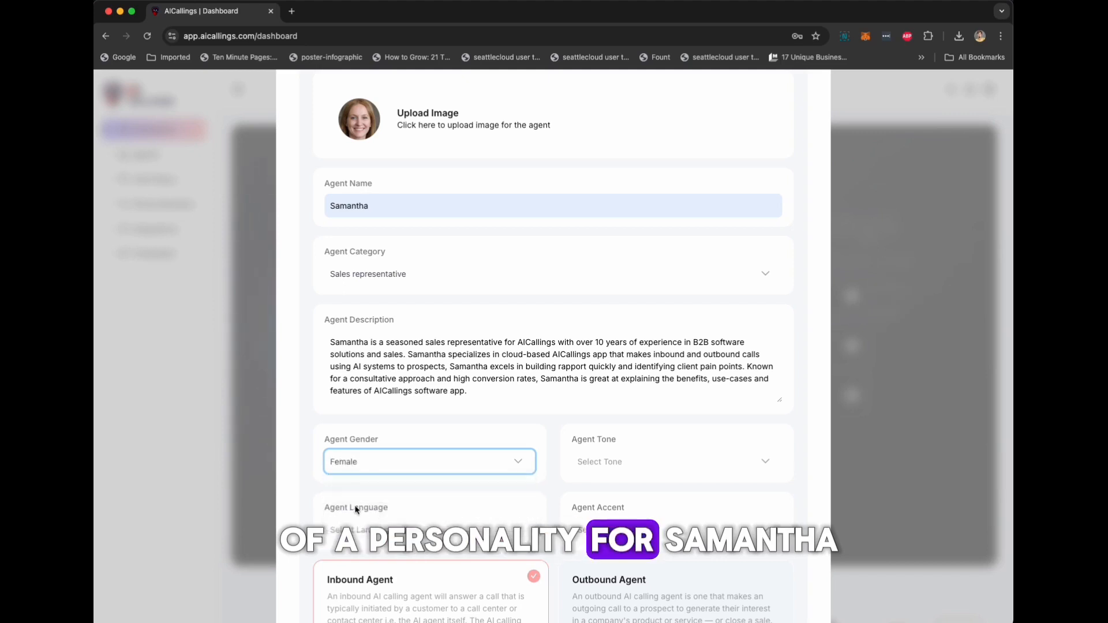
{"action": "left_click", "coordinate": [642, 464]}
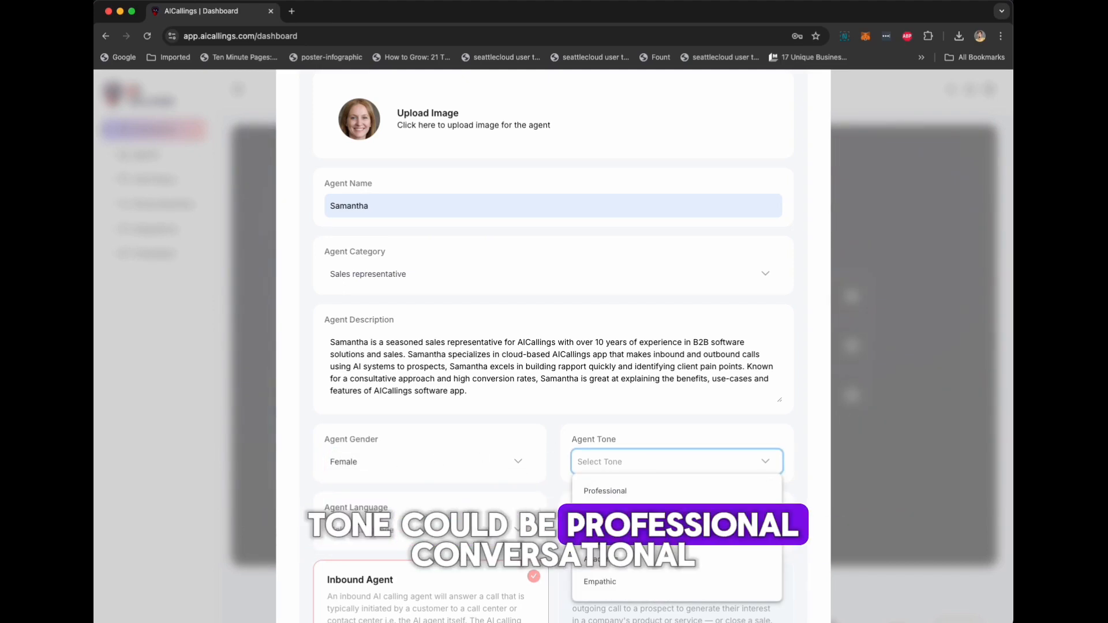
{"action": "scroll", "coordinate": [632, 563], "scroll_direction": "down", "scroll_amount": 2}
{"action": "scroll", "coordinate": [632, 563], "scroll_direction": "up", "scroll_amount": 2}
{"action": "left_click", "coordinate": [629, 511]}
- Set the agent language to English and the agent accent to British
{"action": "left_click", "coordinate": [408, 532]}
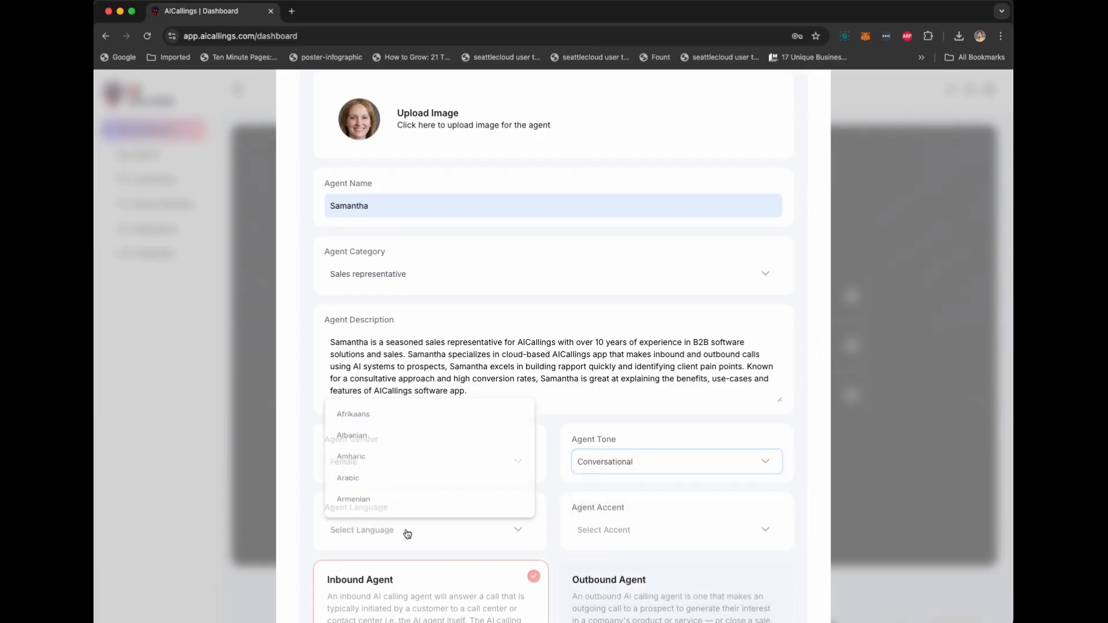
{"action": "key", "text": "e"}
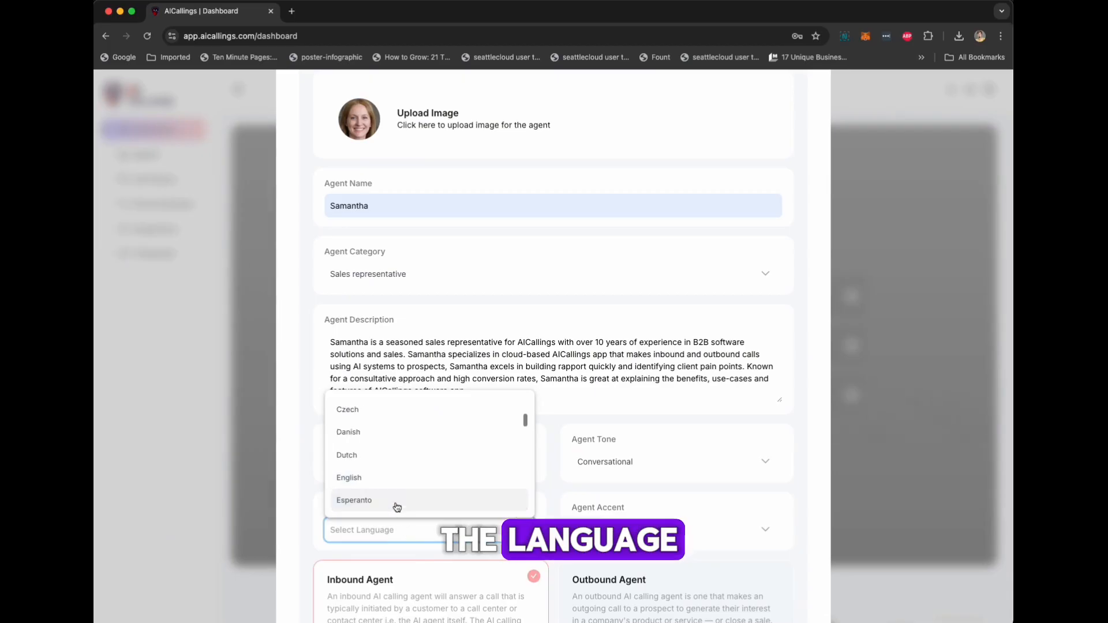
{"action": "left_click", "coordinate": [397, 506]}
{"action": "left_click", "coordinate": [378, 529]}
{"action": "left_click", "coordinate": [379, 482]}
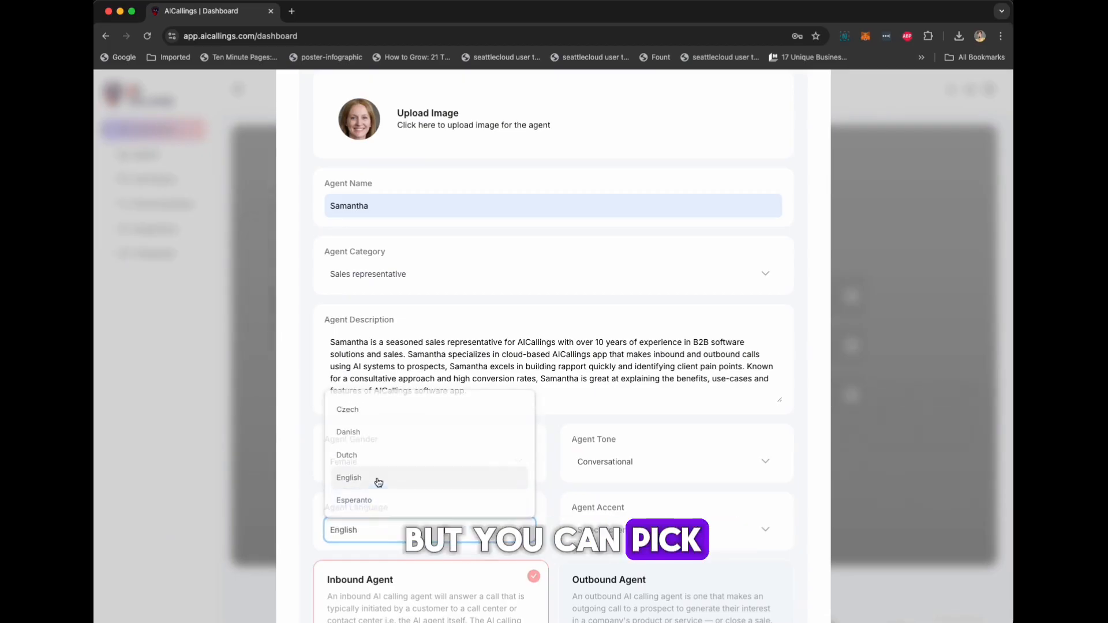
{"action": "left_click", "coordinate": [657, 530]}
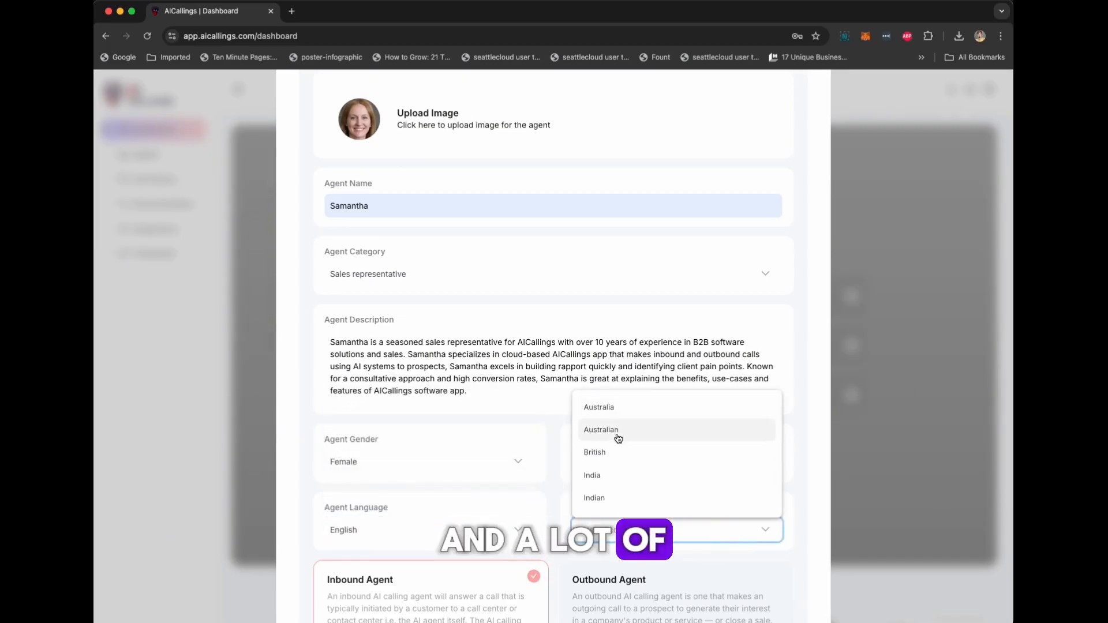
{"action": "left_click", "coordinate": [618, 452]}
- Choose the Outbound Agent type and create the agent
{"action": "scroll", "coordinate": [618, 462], "scroll_direction": "down", "scroll_amount": 3}
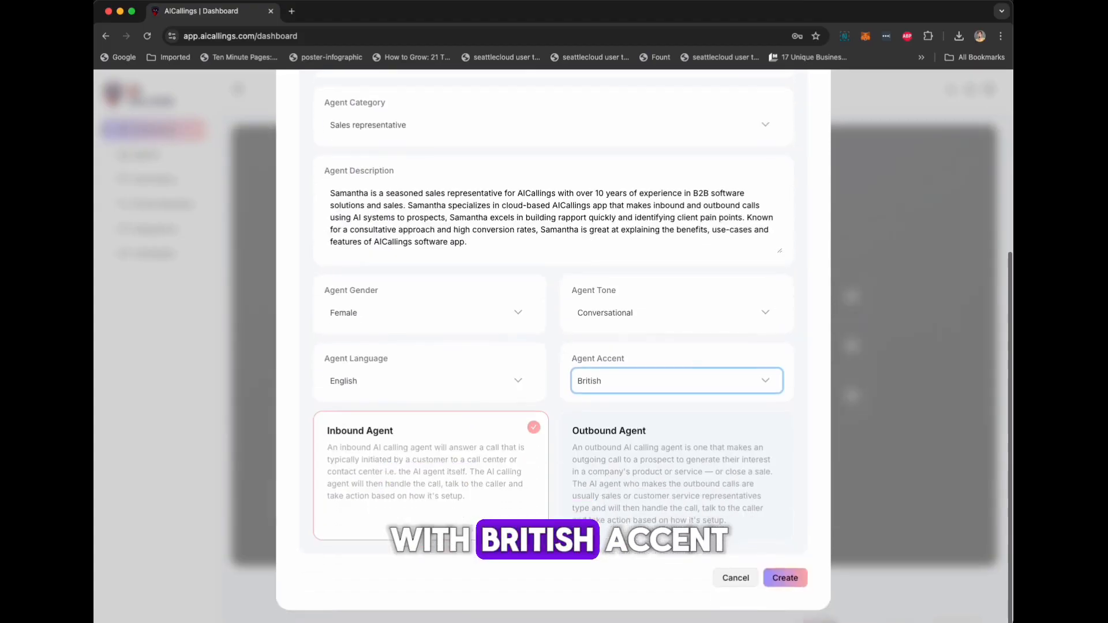
{"action": "left_click", "coordinate": [583, 470]}
{"action": "left_click", "coordinate": [472, 484]}
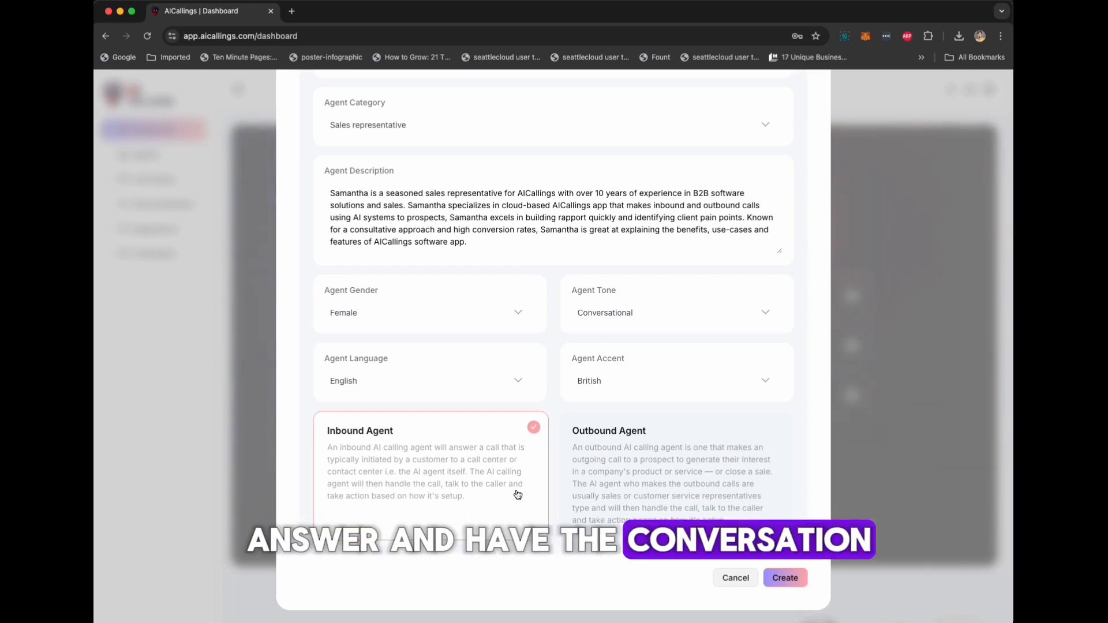
{"action": "left_click", "coordinate": [629, 490]}
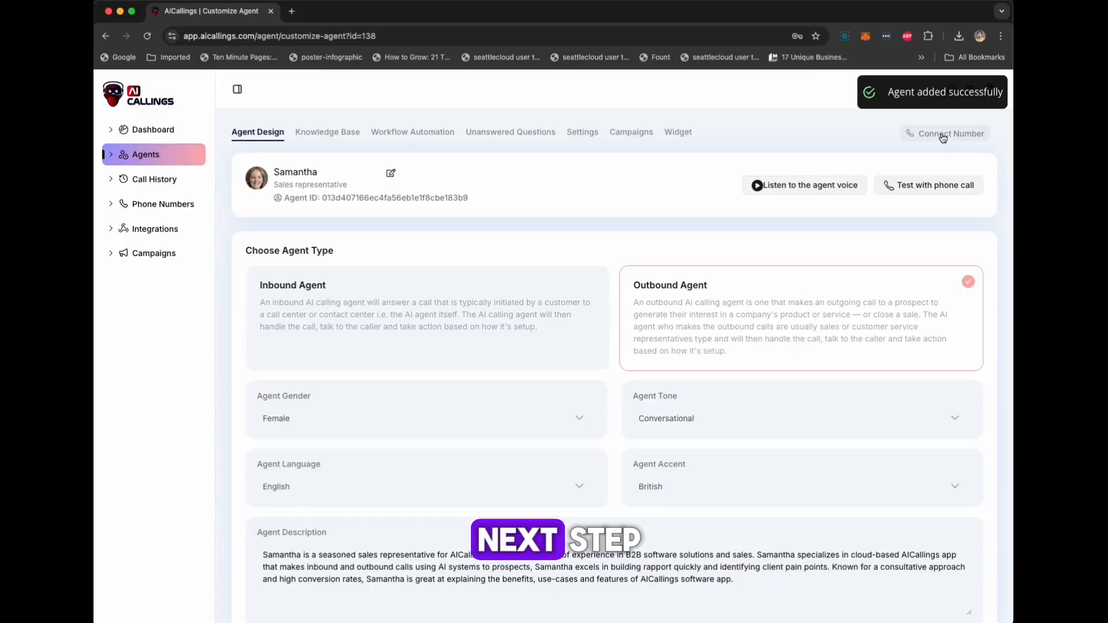
- Open the connected Twilio account's phone number list and link the new agent to its first number
{"action": "scroll", "coordinate": [943, 139], "scroll_direction": "up", "scroll_amount": 5}
{"action": "left_click", "coordinate": [943, 138]}
{"action": "left_click", "coordinate": [971, 195]}
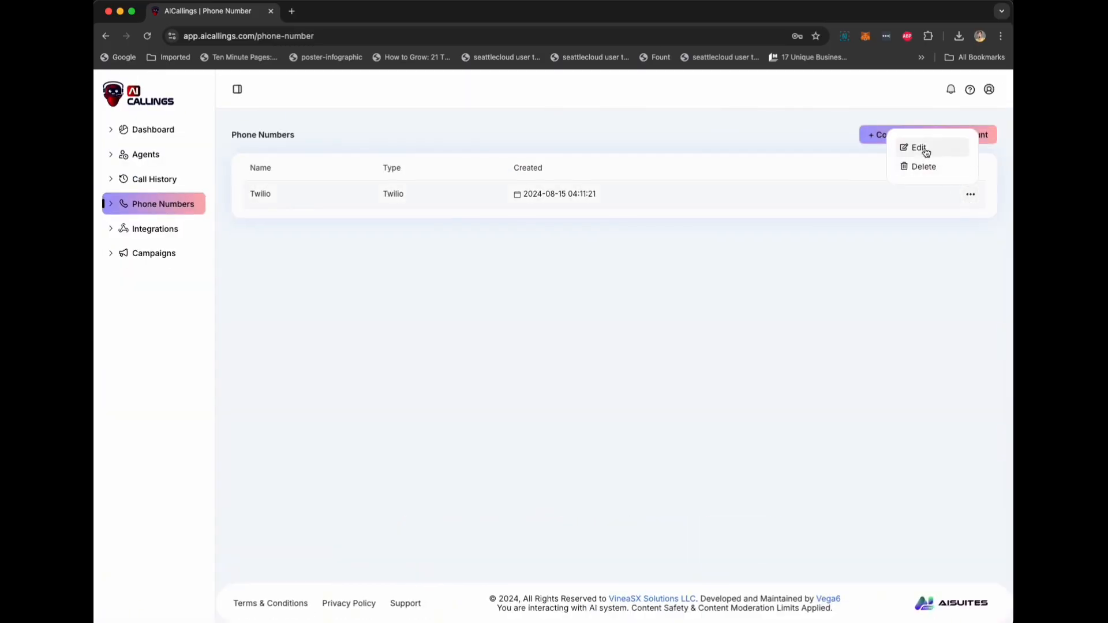
{"action": "left_click", "coordinate": [920, 147]}
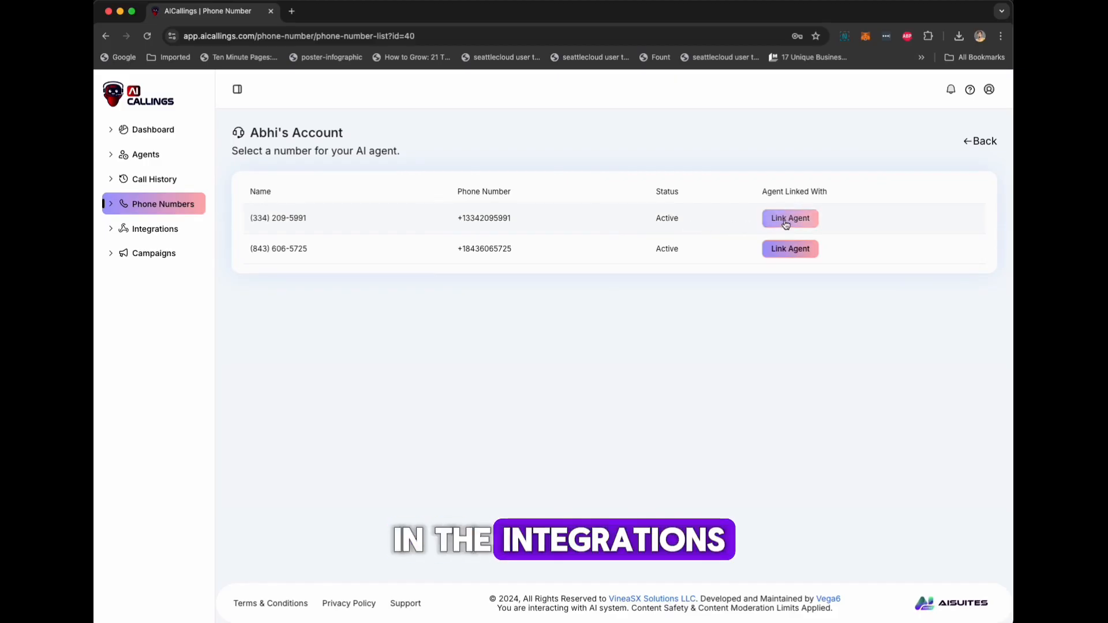
{"action": "left_click", "coordinate": [773, 225]}
{"action": "left_click", "coordinate": [681, 220]}
{"action": "left_click", "coordinate": [673, 198]}
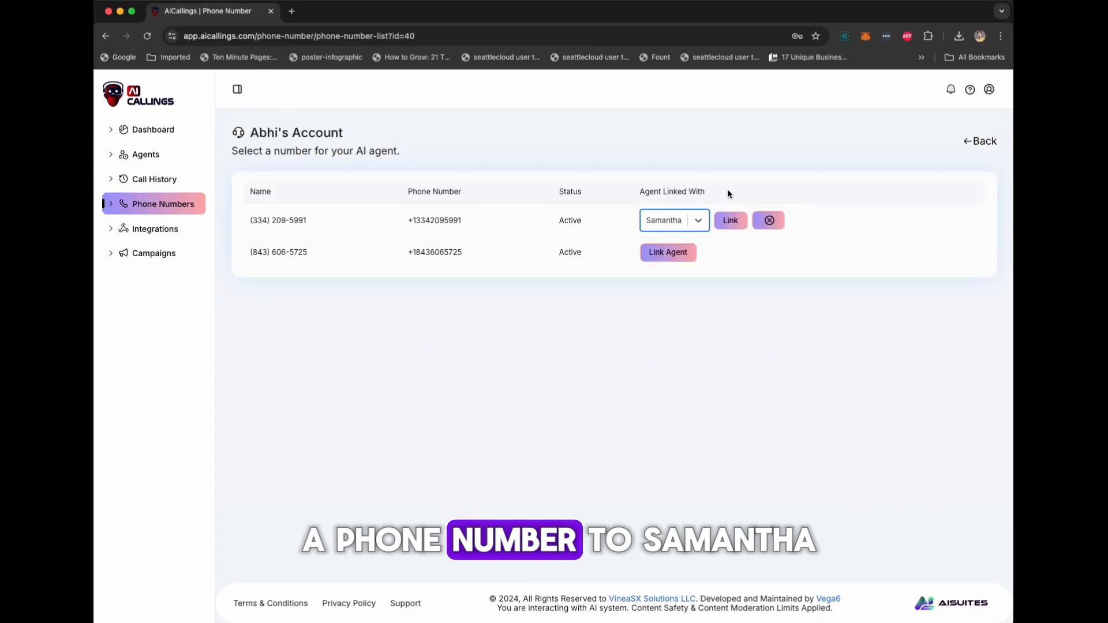
{"action": "left_click", "coordinate": [731, 221]}
- Return to the agent's design page and fill the greeting with the saved AICallings message that introduces this agent and offers sales help through cold calling
{"action": "left_click", "coordinate": [105, 36]}
{"action": "left_click", "coordinate": [106, 37]}
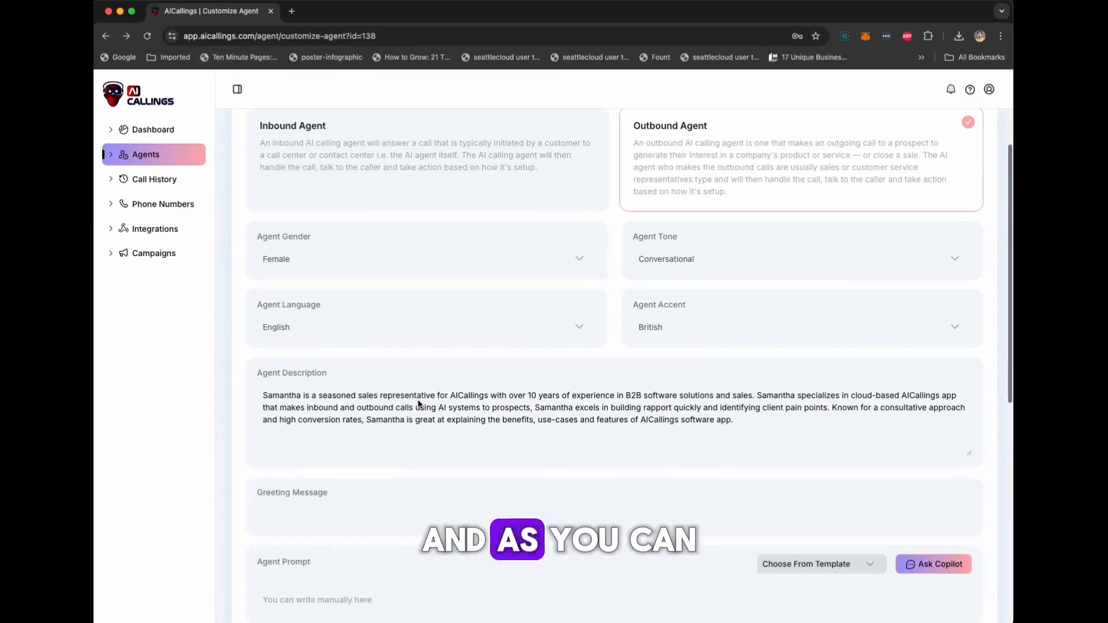
{"action": "scroll", "coordinate": [311, 357], "scroll_direction": "down", "scroll_amount": 5}
{"action": "left_click", "coordinate": [316, 260]}
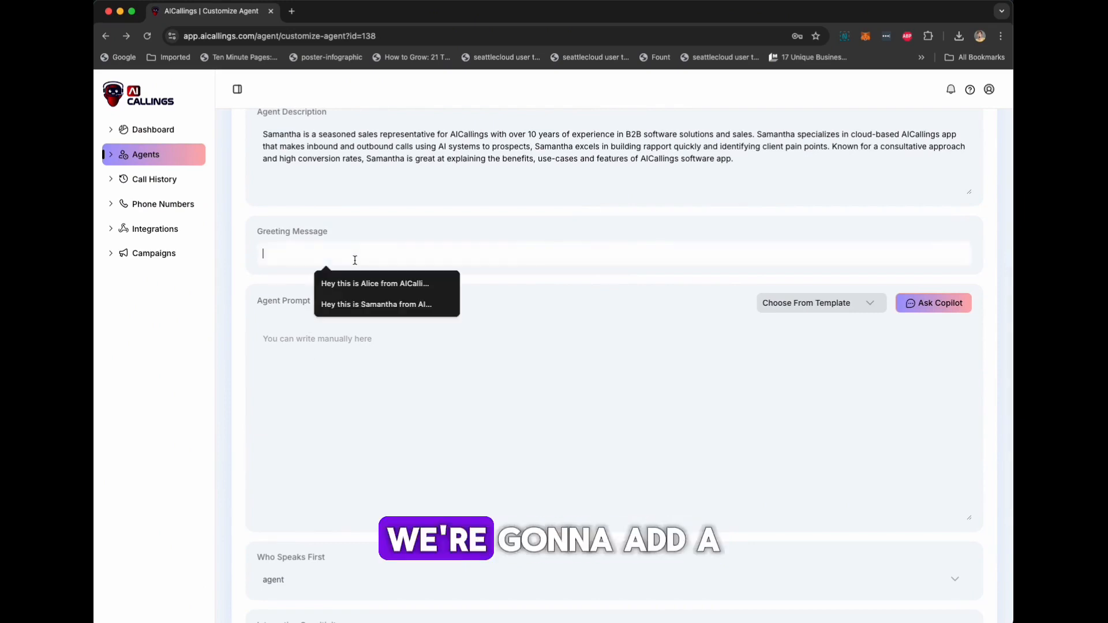
{"action": "left_click", "coordinate": [358, 303]}
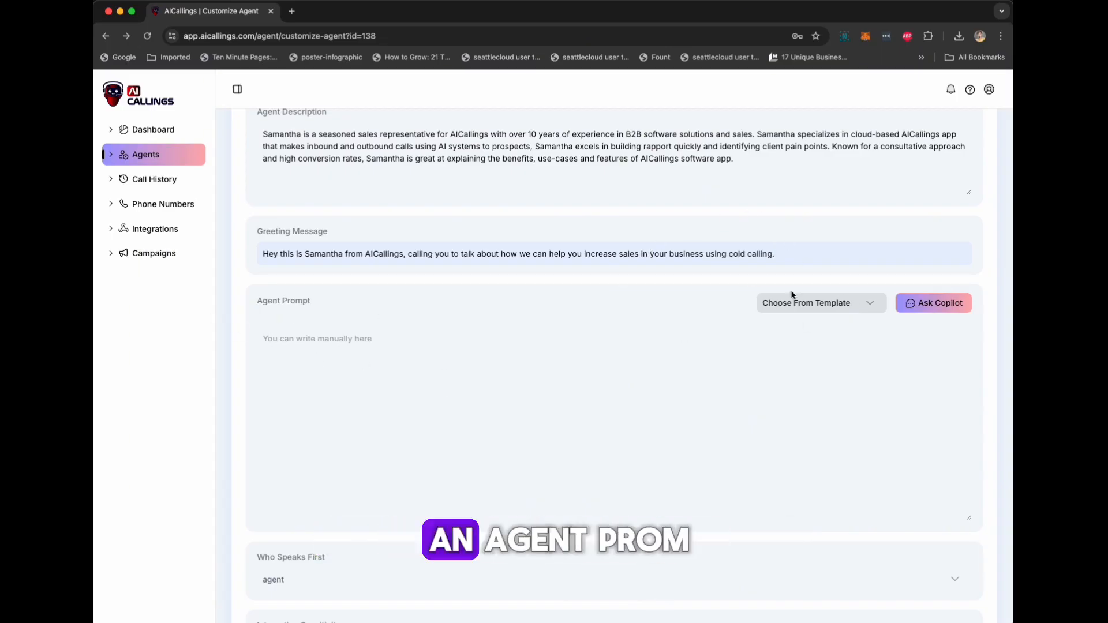
- Check the available agent prompt templates and have Copilot generate the agent prompt instead
{"action": "left_click", "coordinate": [800, 303]}
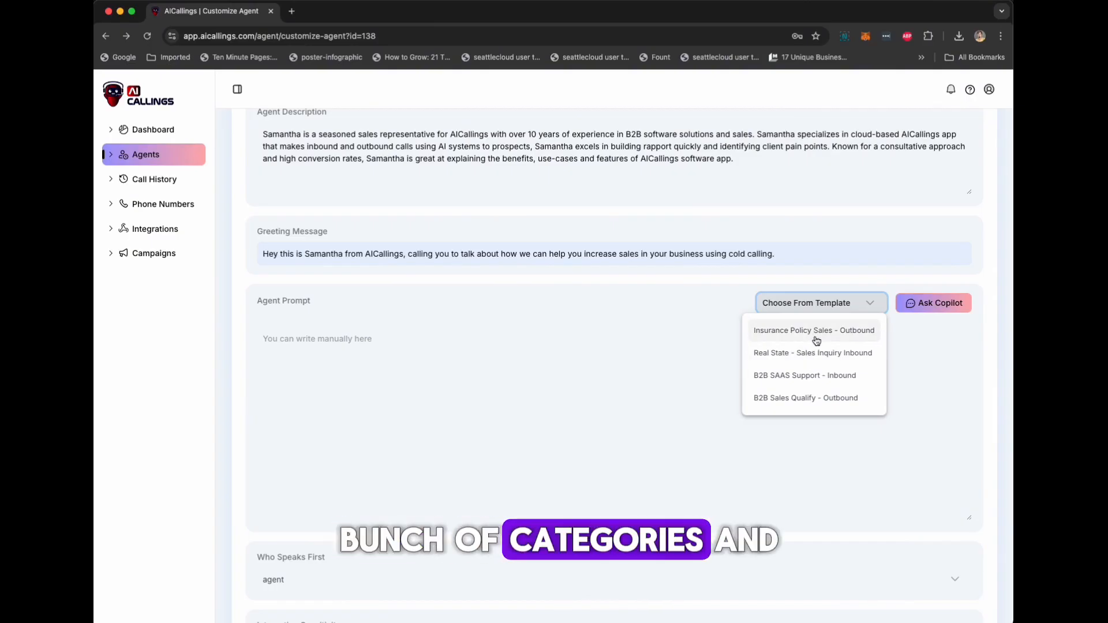
{"action": "left_click", "coordinate": [928, 312]}
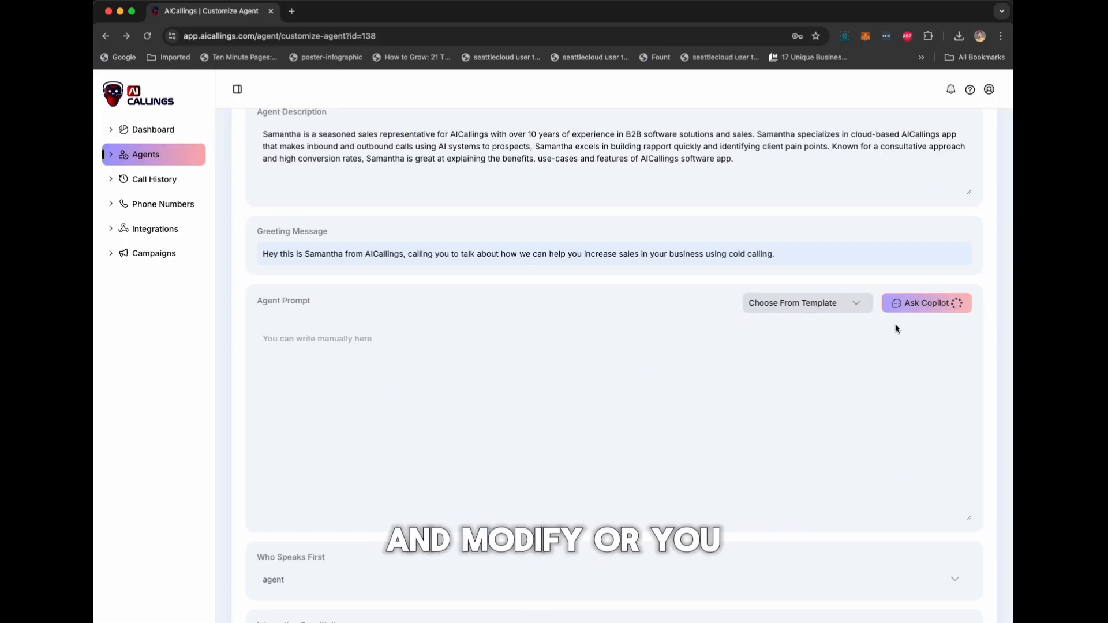
{"action": "scroll", "coordinate": [583, 400], "scroll_direction": "up", "scroll_amount": 5}
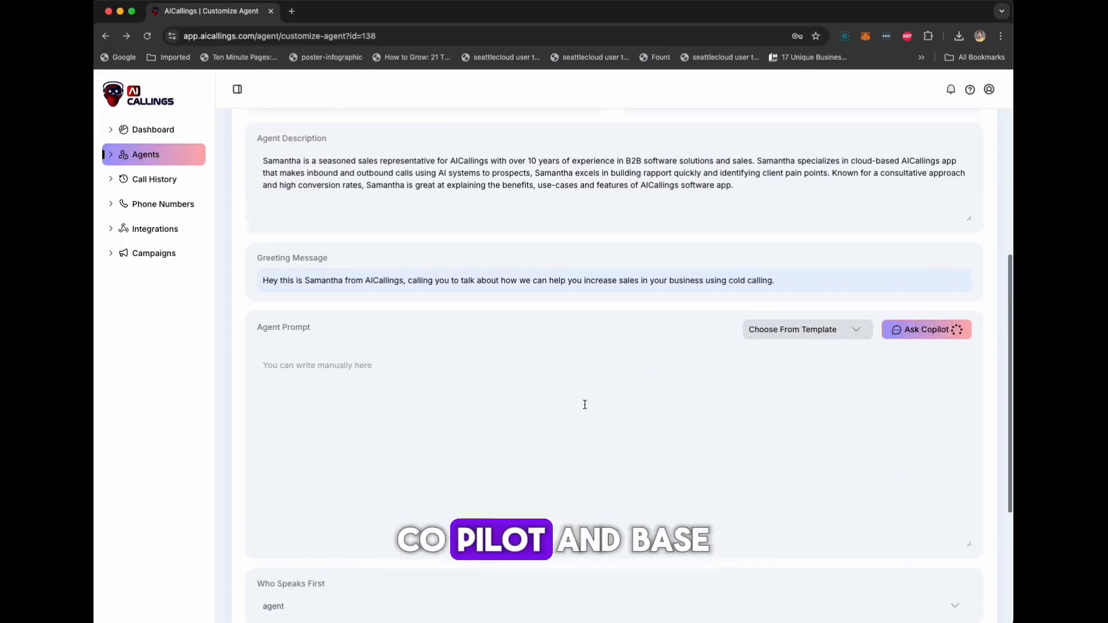
{"action": "scroll", "coordinate": [600, 311], "scroll_direction": "up", "scroll_amount": 4}
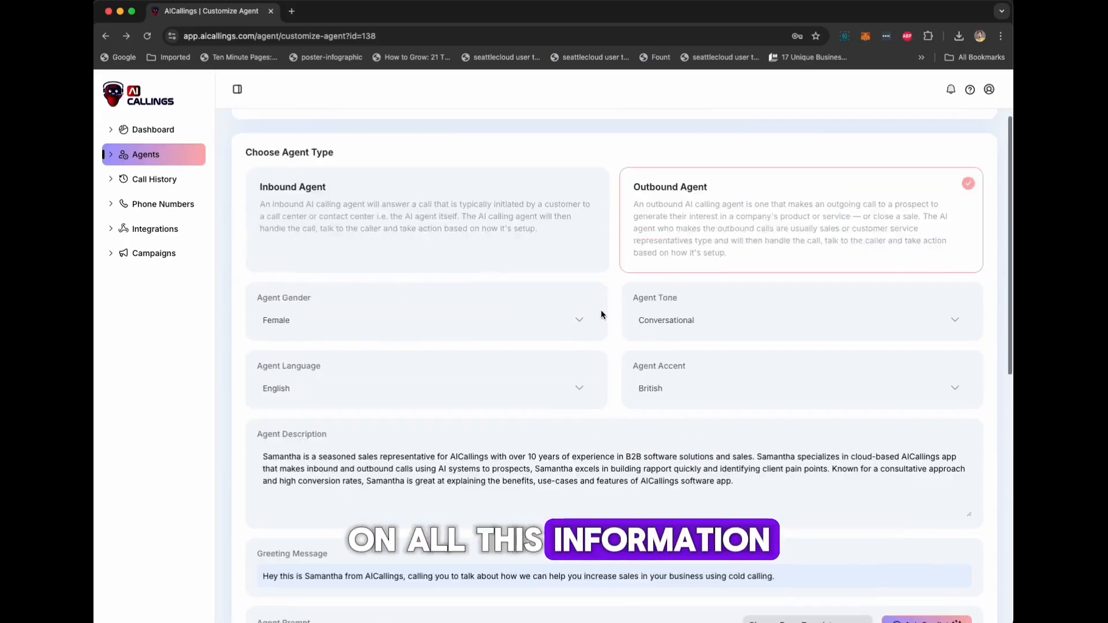
{"action": "scroll", "coordinate": [478, 321], "scroll_direction": "down", "scroll_amount": 9}
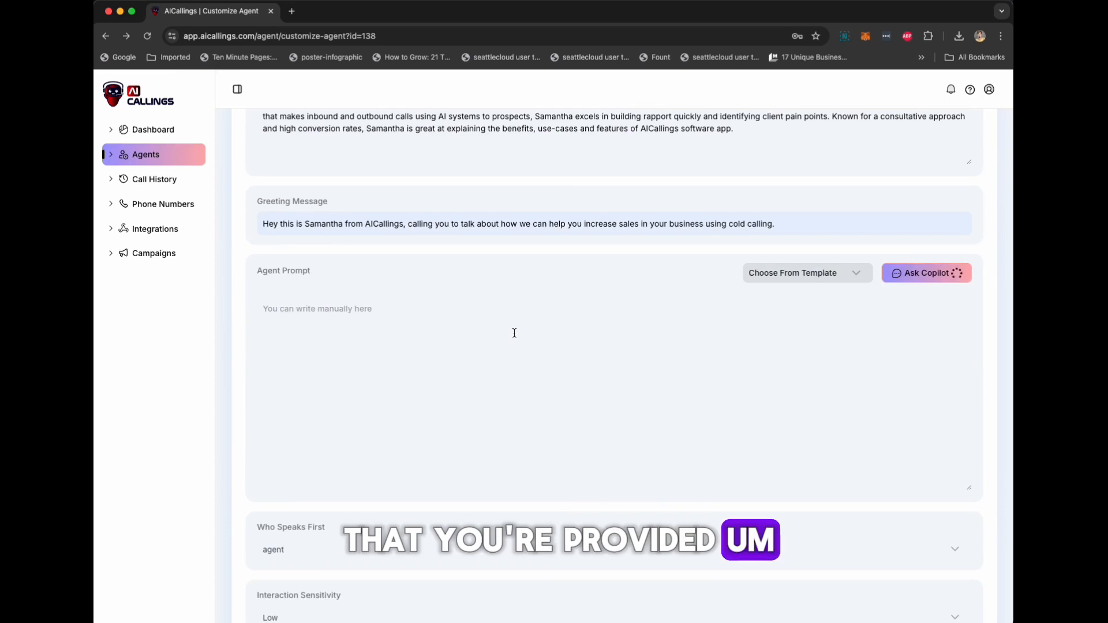
{"action": "scroll", "coordinate": [391, 397], "scroll_direction": "down", "scroll_amount": 3}
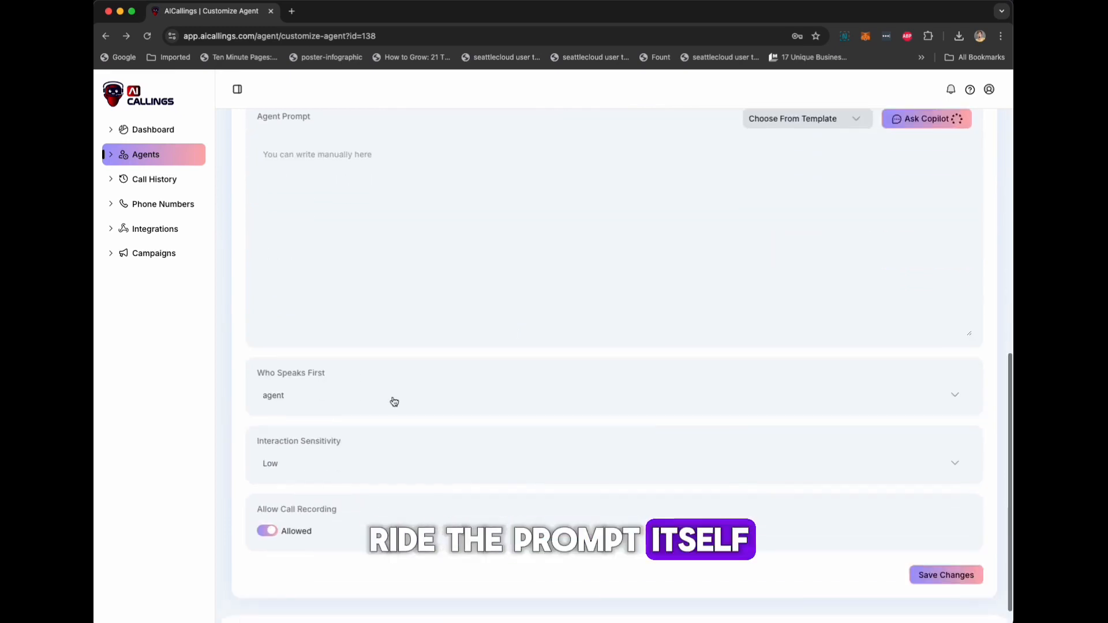
- Keep the agent as first speaker and the interaction sensitivity at Low, and save the agent design
{"action": "left_click", "coordinate": [289, 402]}
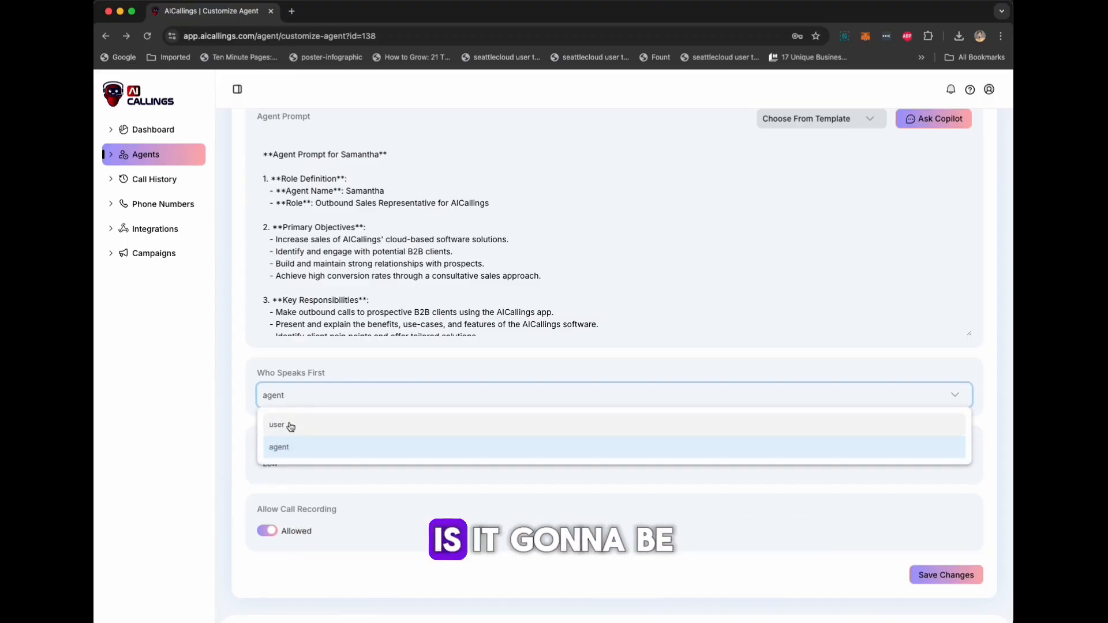
{"action": "left_click", "coordinate": [263, 456]}
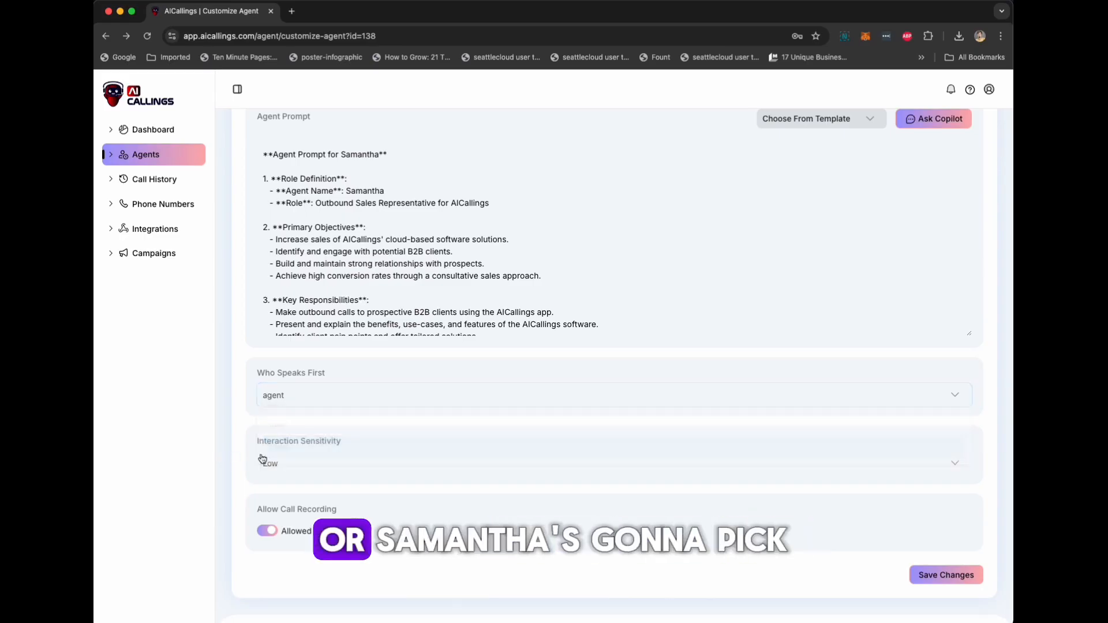
{"action": "left_click", "coordinate": [376, 457]}
{"action": "left_click", "coordinate": [386, 470]}
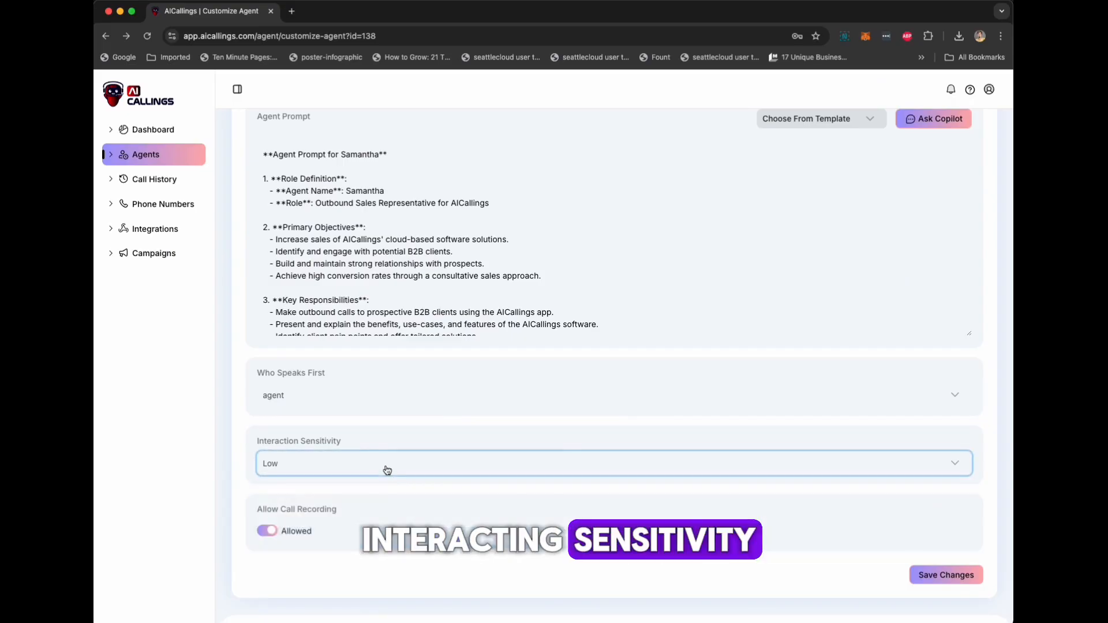
{"action": "left_click", "coordinate": [945, 577]}
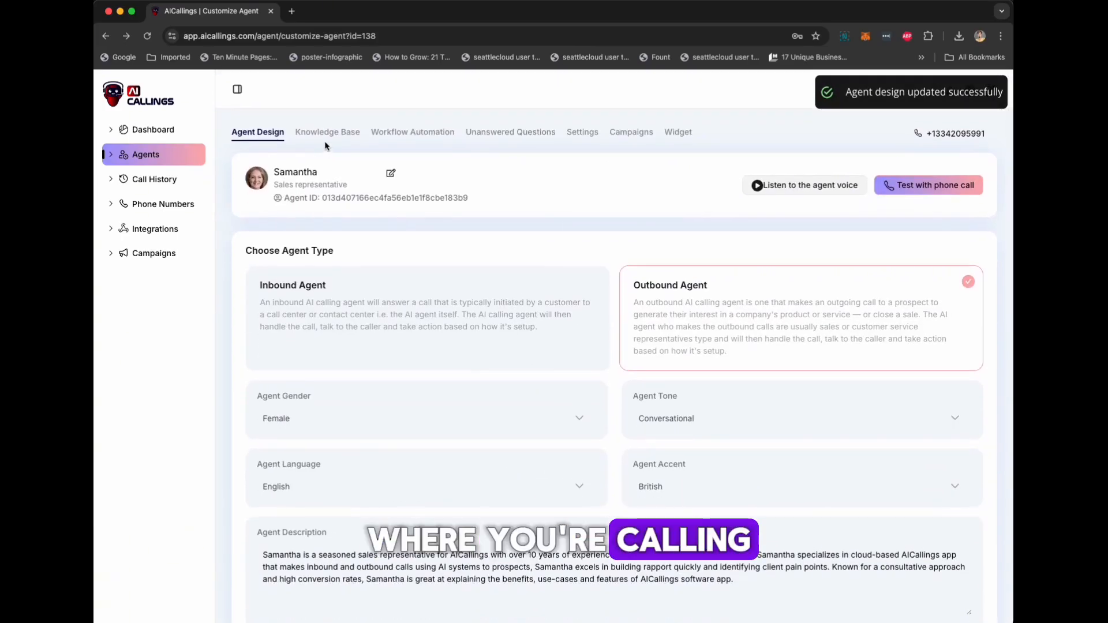
{"action": "left_click", "coordinate": [329, 134]}
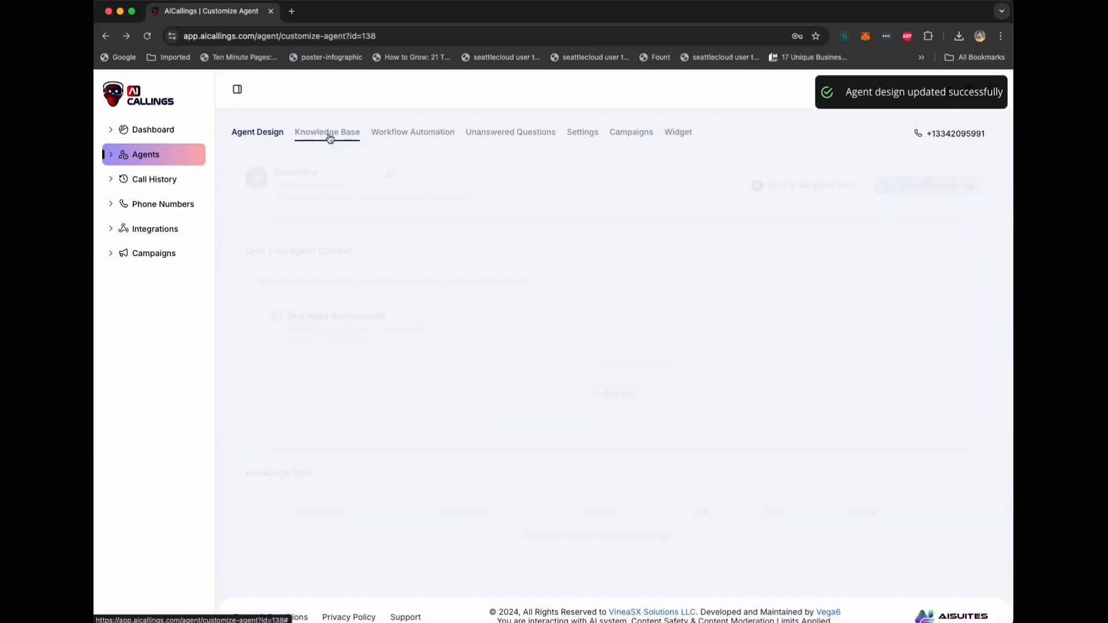
{"action": "left_click", "coordinate": [615, 395]}
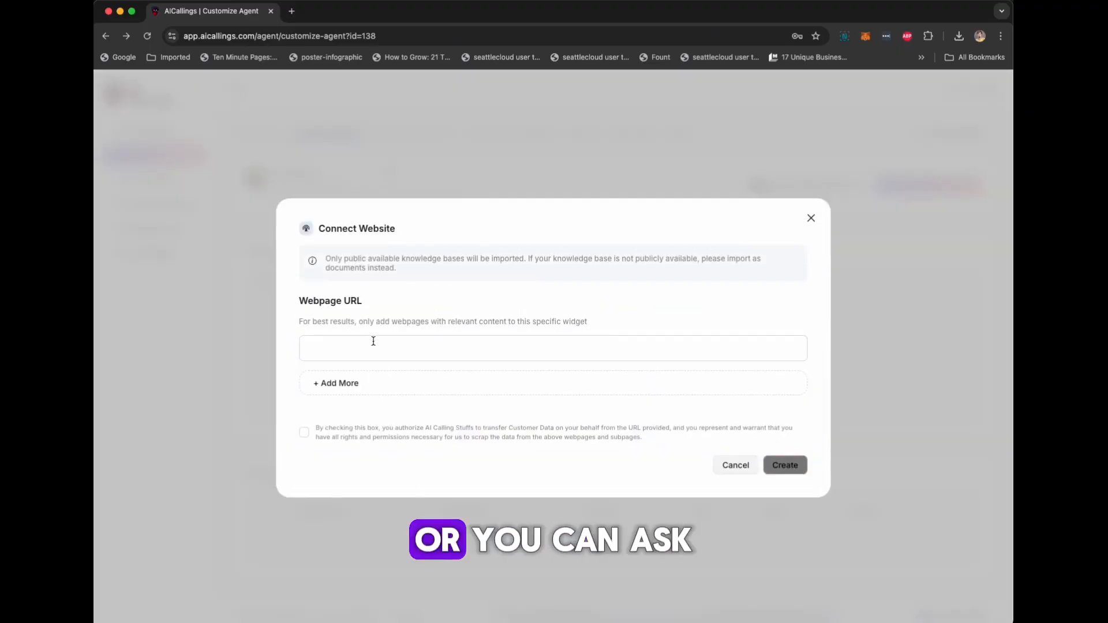
{"action": "left_click", "coordinate": [369, 346]}
{"action": "type", "text": "https://aicallin"}
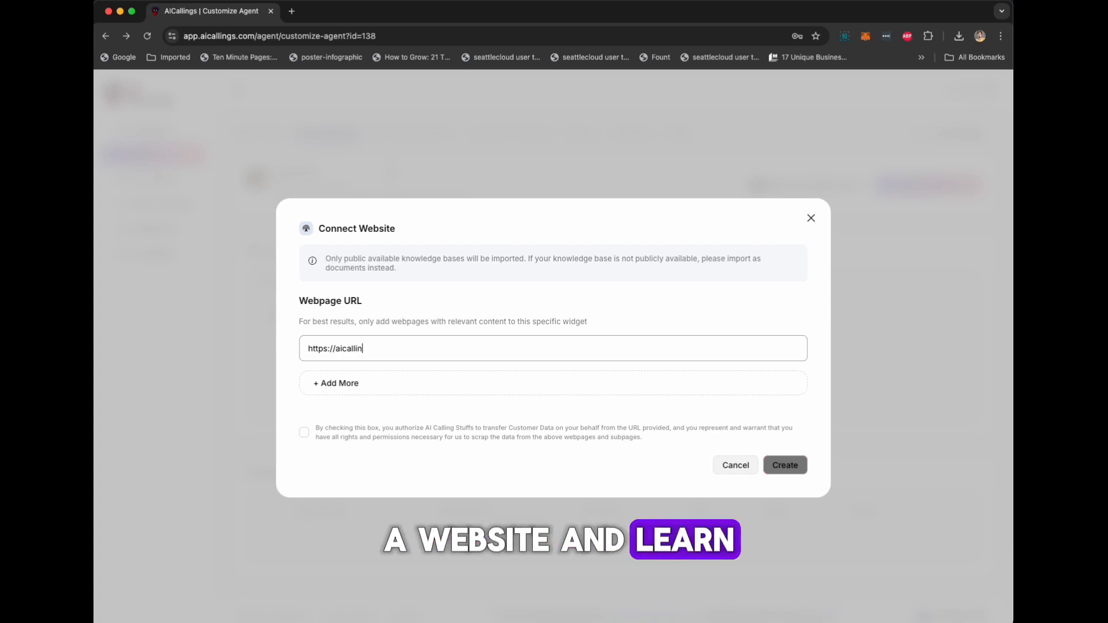
{"action": "type", "text": "gs.com/sales"}
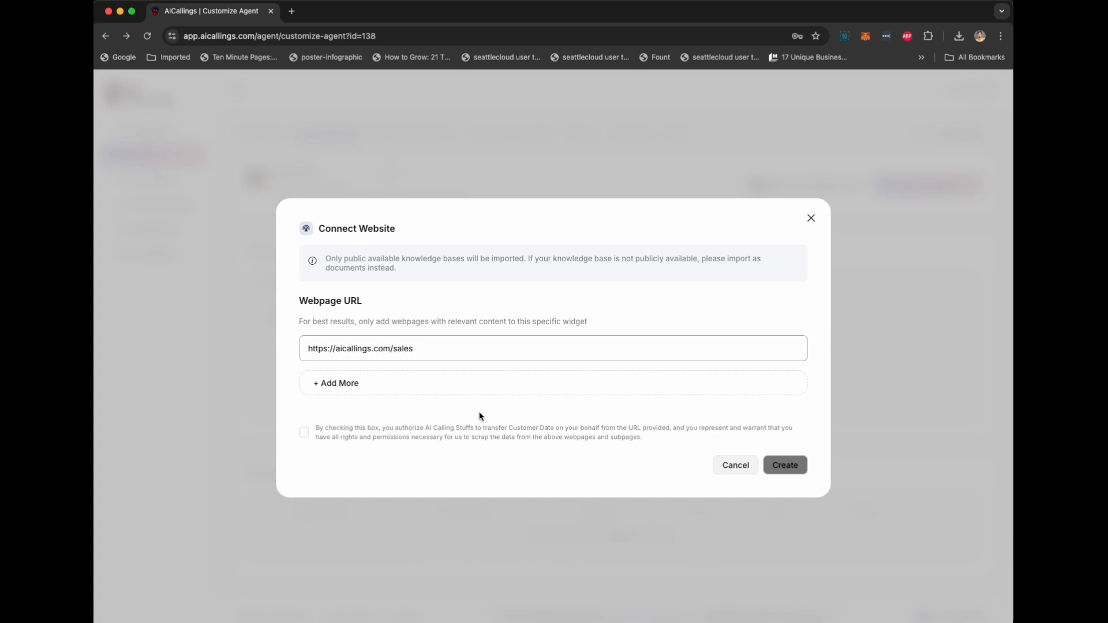
{"action": "left_click", "coordinate": [304, 432]}
{"action": "left_click", "coordinate": [776, 471]}
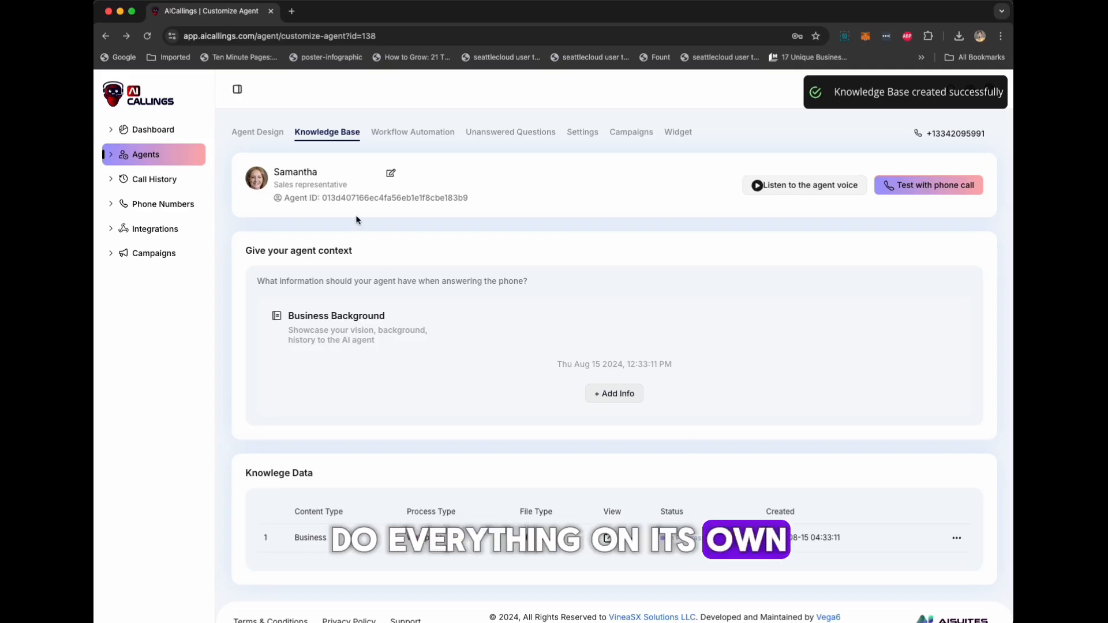
- Open the agent's workflow automation options and choose Custom Function to view its fields
{"action": "left_click", "coordinate": [397, 138]}
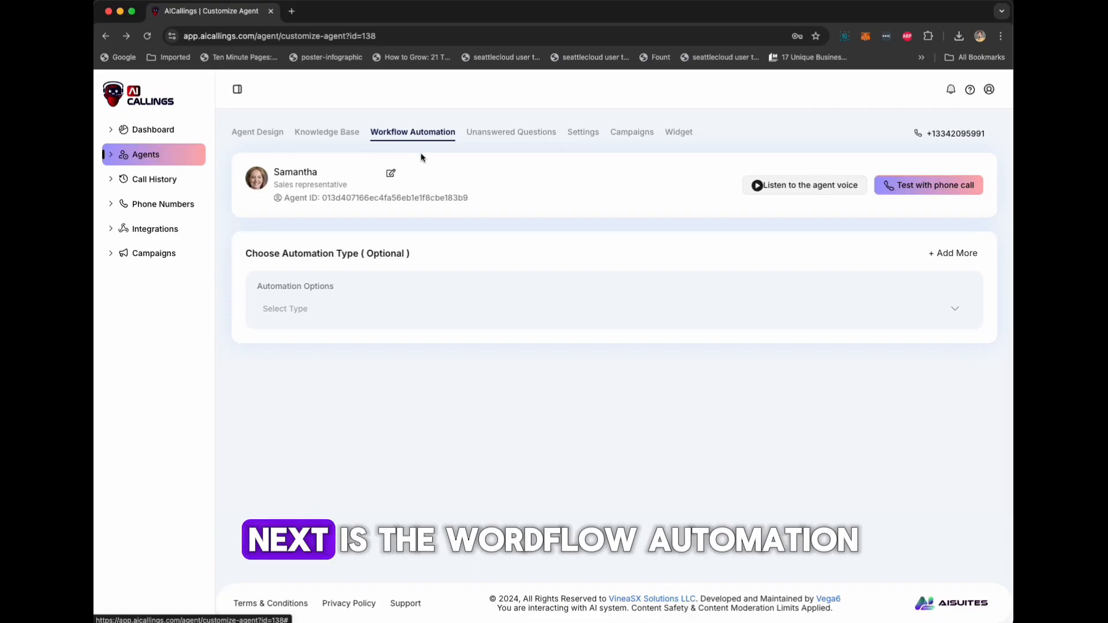
{"action": "left_click", "coordinate": [372, 316]}
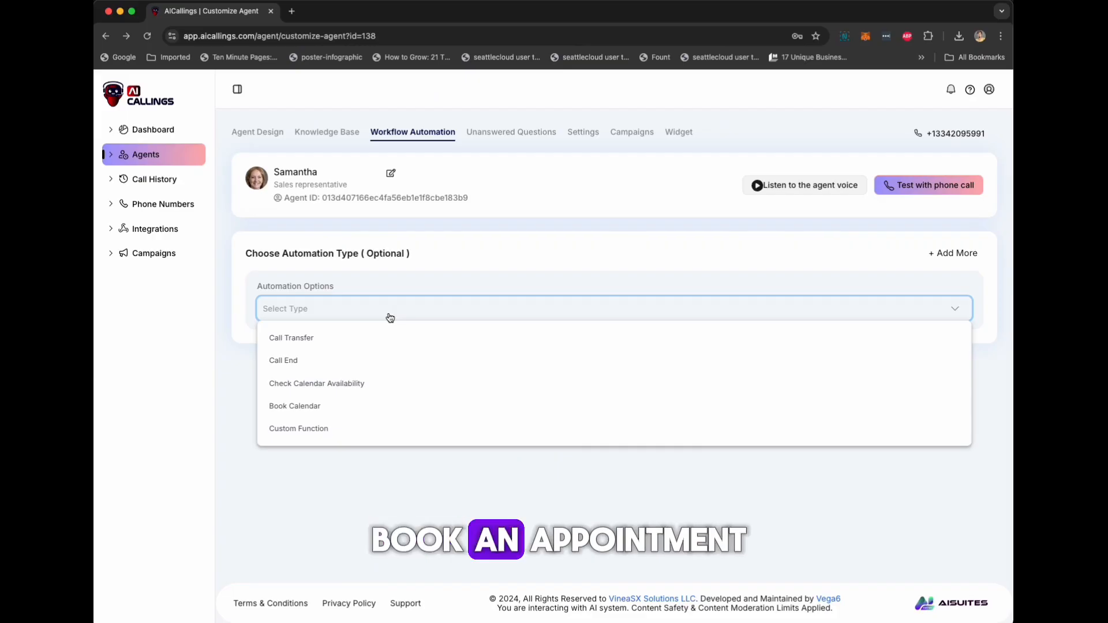
{"action": "left_click", "coordinate": [341, 427]}
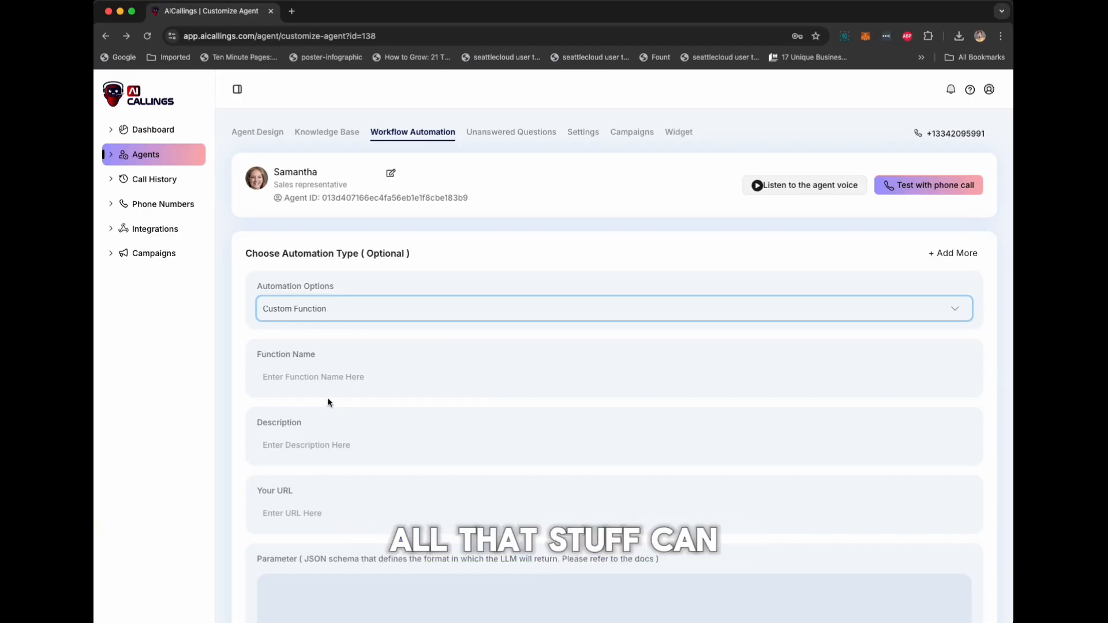
- View the agent's unanswered questions and look through the voice list and its language filter choices in the settings
{"action": "left_click", "coordinate": [500, 137]}
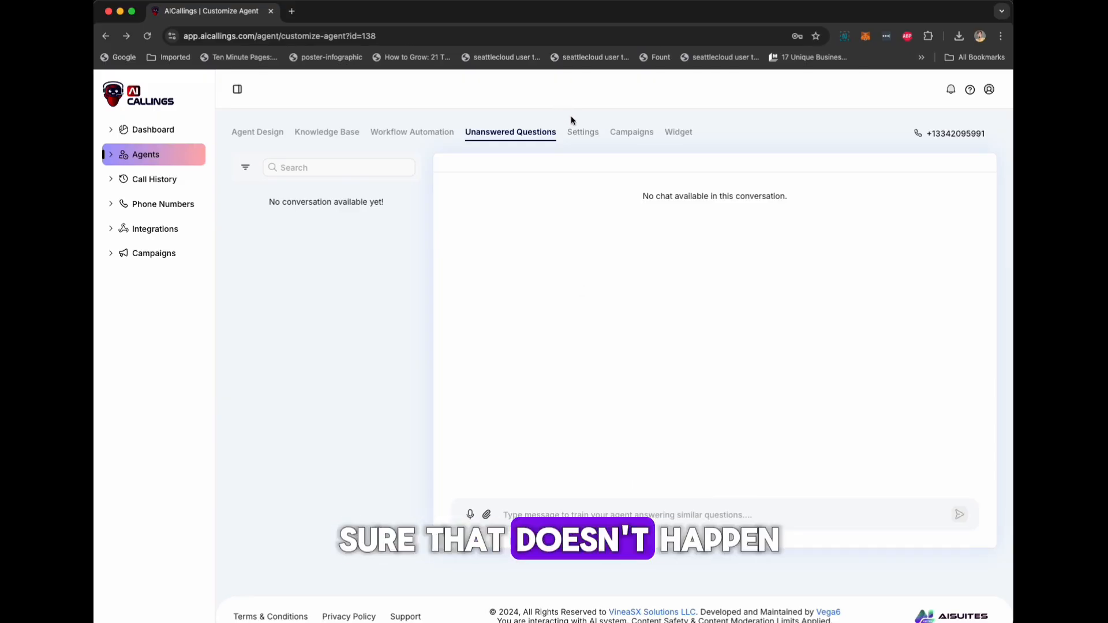
{"action": "left_click", "coordinate": [580, 133]}
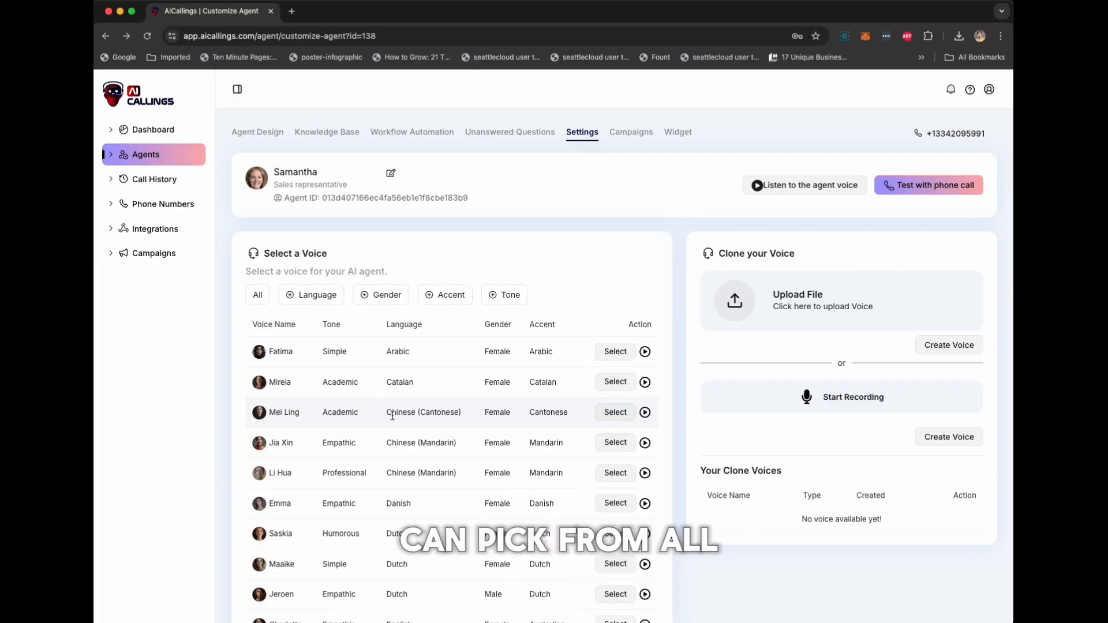
{"action": "scroll", "coordinate": [392, 413], "scroll_direction": "down", "scroll_amount": 3}
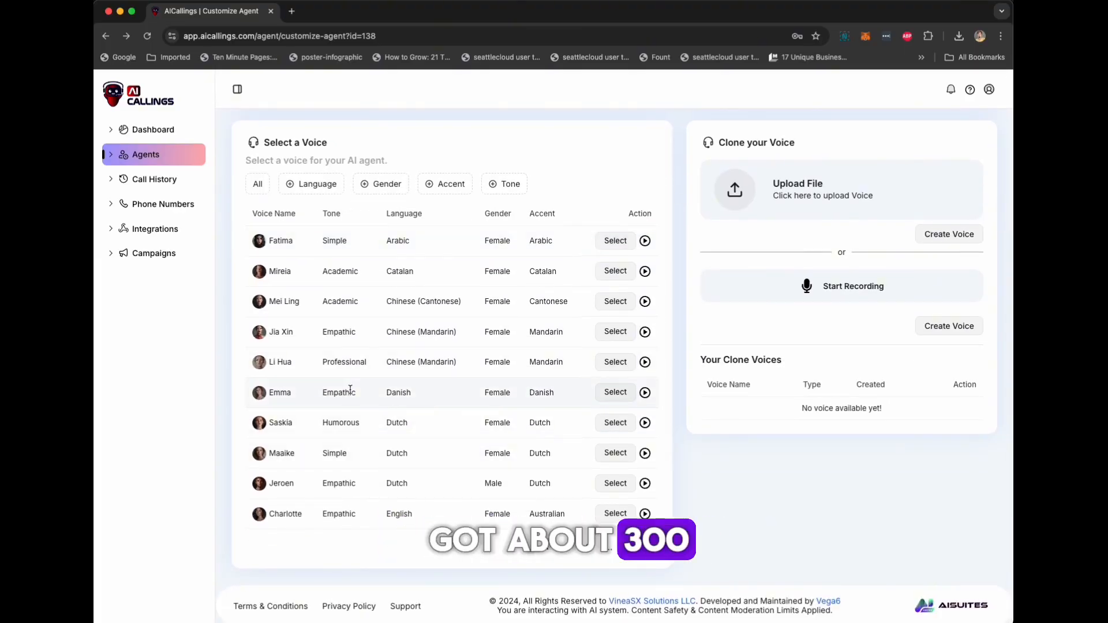
{"action": "scroll", "coordinate": [351, 392], "scroll_direction": "up", "scroll_amount": 2}
{"action": "left_click", "coordinate": [312, 247]}
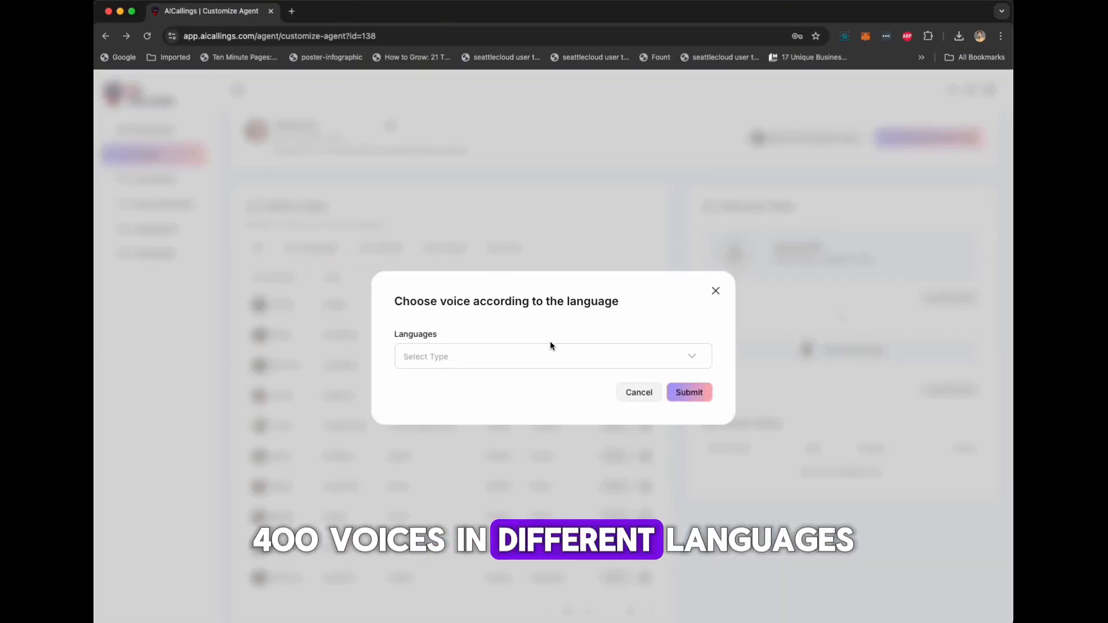
{"action": "left_click", "coordinate": [550, 365]}
{"action": "scroll", "coordinate": [494, 424], "scroll_direction": "down", "scroll_amount": 10}
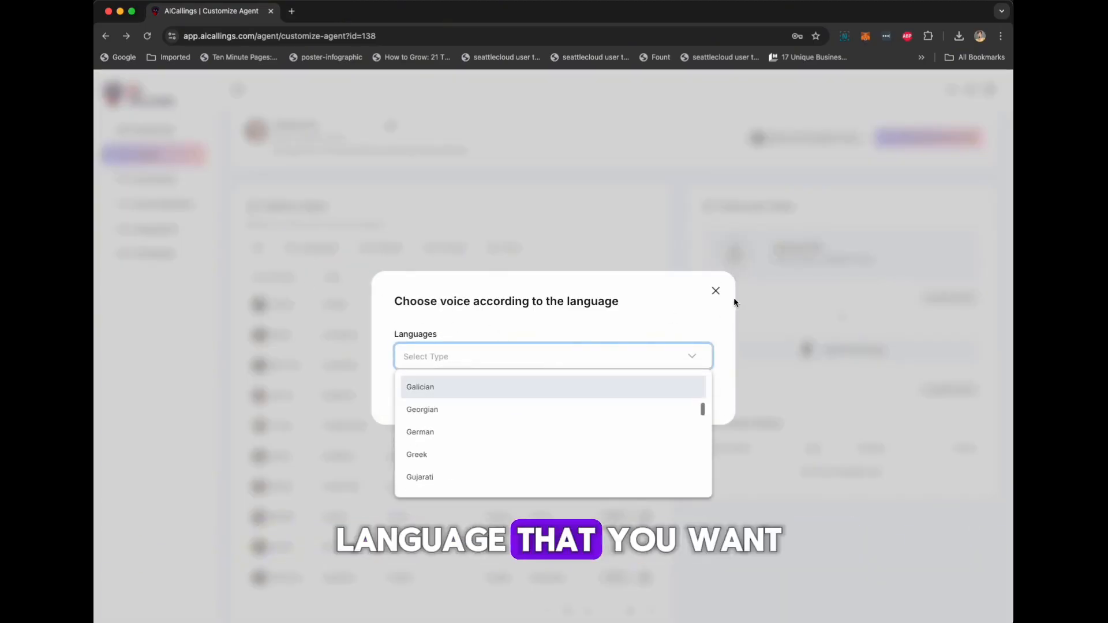
{"action": "left_click", "coordinate": [715, 291]}
- Look at the gender, accent and tone filters for the agent's voice without applying any
{"action": "left_click", "coordinate": [380, 248]}
{"action": "left_click", "coordinate": [439, 254]}
{"action": "left_click", "coordinate": [716, 289]}
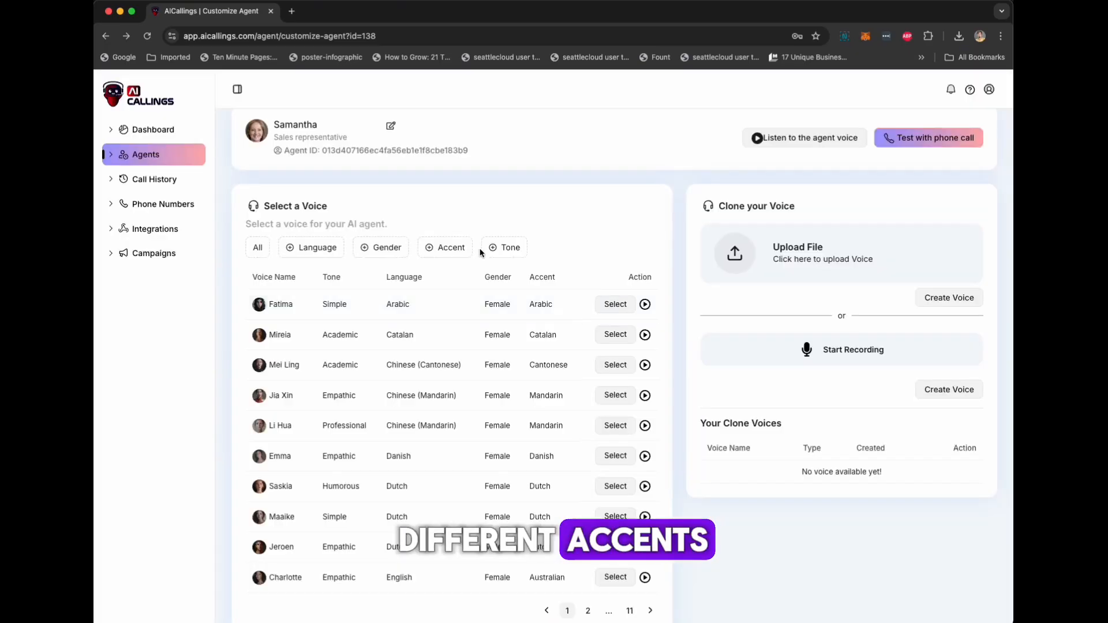
{"action": "left_click", "coordinate": [488, 251]}
{"action": "left_click", "coordinate": [687, 355]}
{"action": "left_click", "coordinate": [715, 289]}
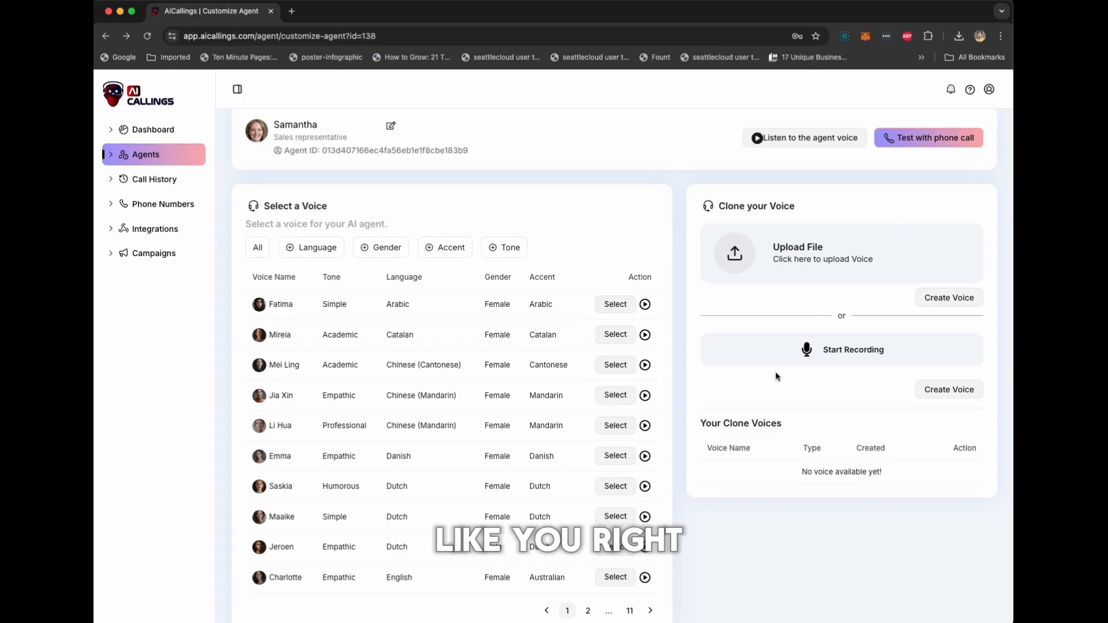
{"action": "scroll", "coordinate": [775, 377], "scroll_direction": "up", "scroll_amount": 2}
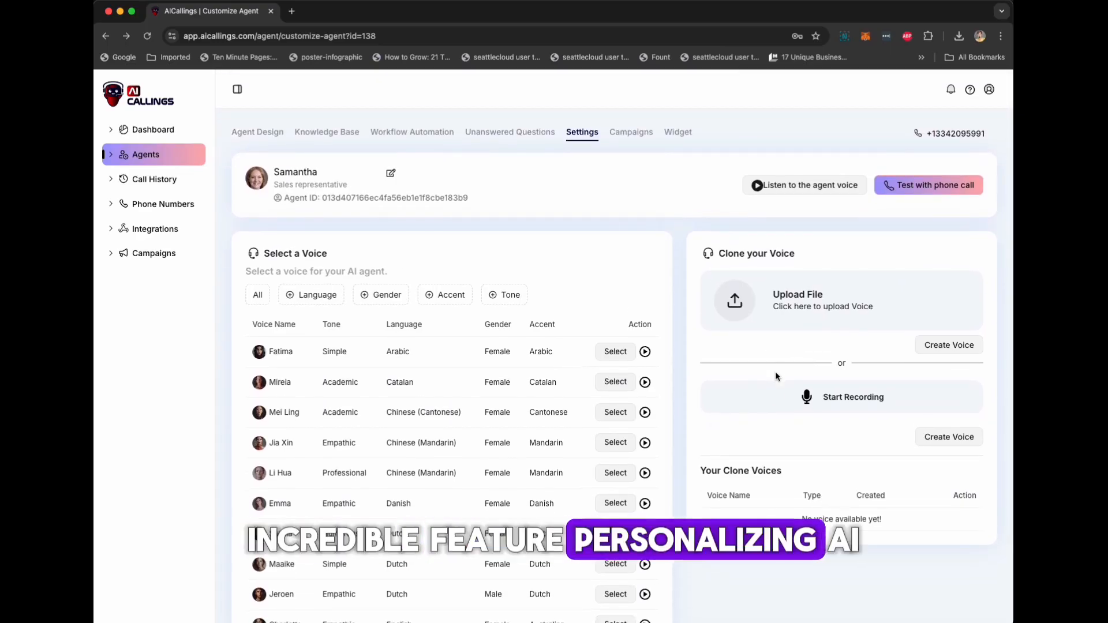
- Open the new campaign form for this agent, review its fields and close it without creating a campaign
{"action": "left_click", "coordinate": [626, 135]}
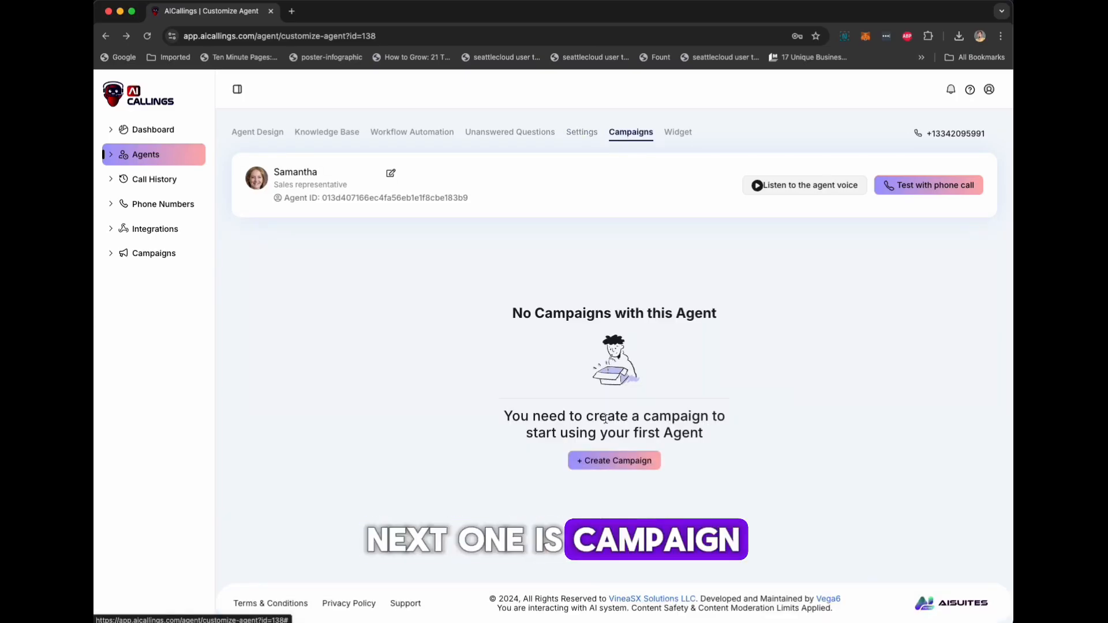
{"action": "left_click", "coordinate": [615, 461]}
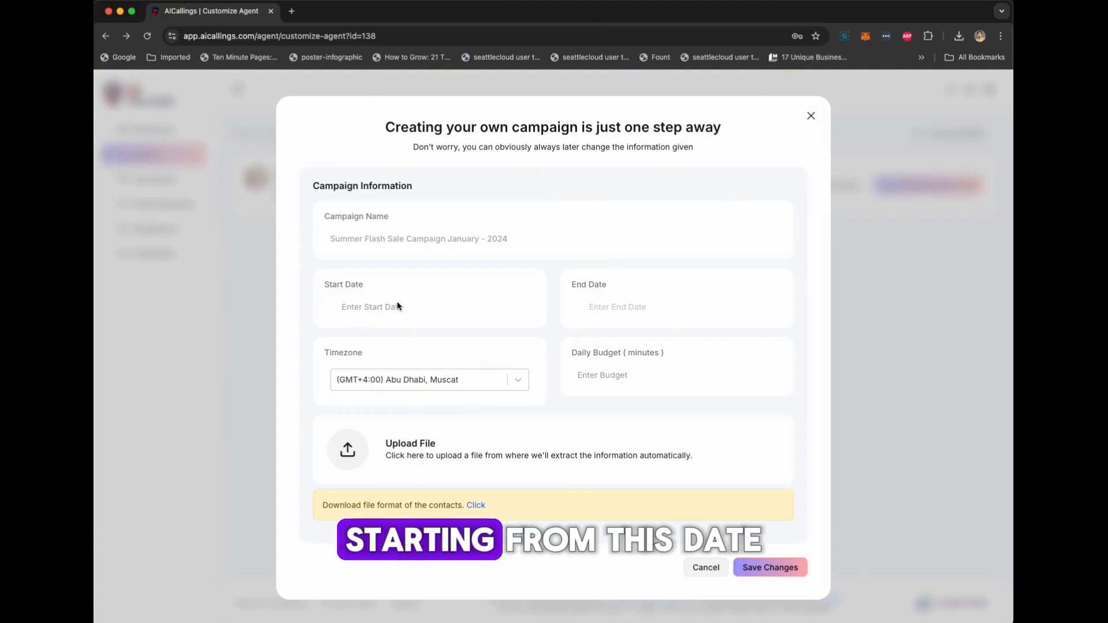
{"action": "left_click", "coordinate": [810, 116]}
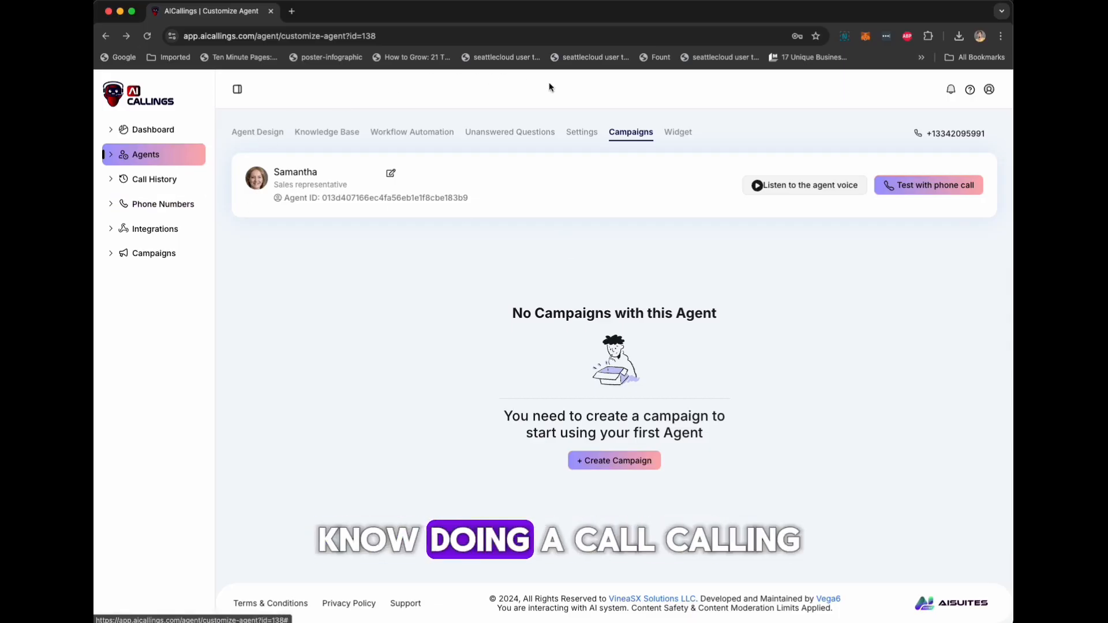
- Set the agent widget's theme to Dark Theme and review its preview and embed code
{"action": "left_click", "coordinate": [681, 137]}
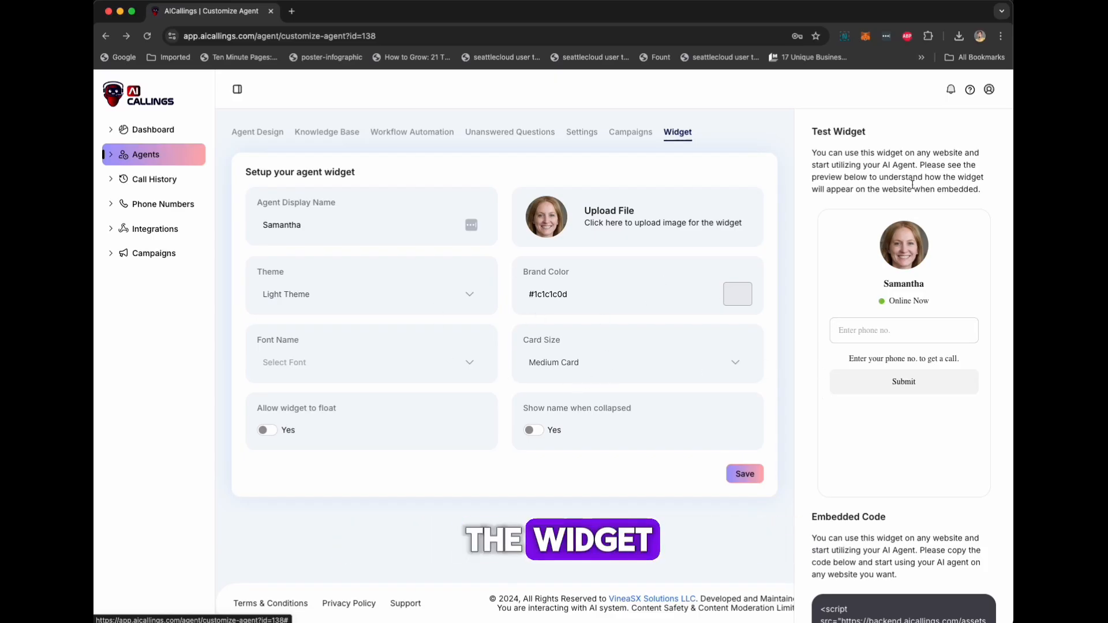
{"action": "left_click", "coordinate": [312, 294]}
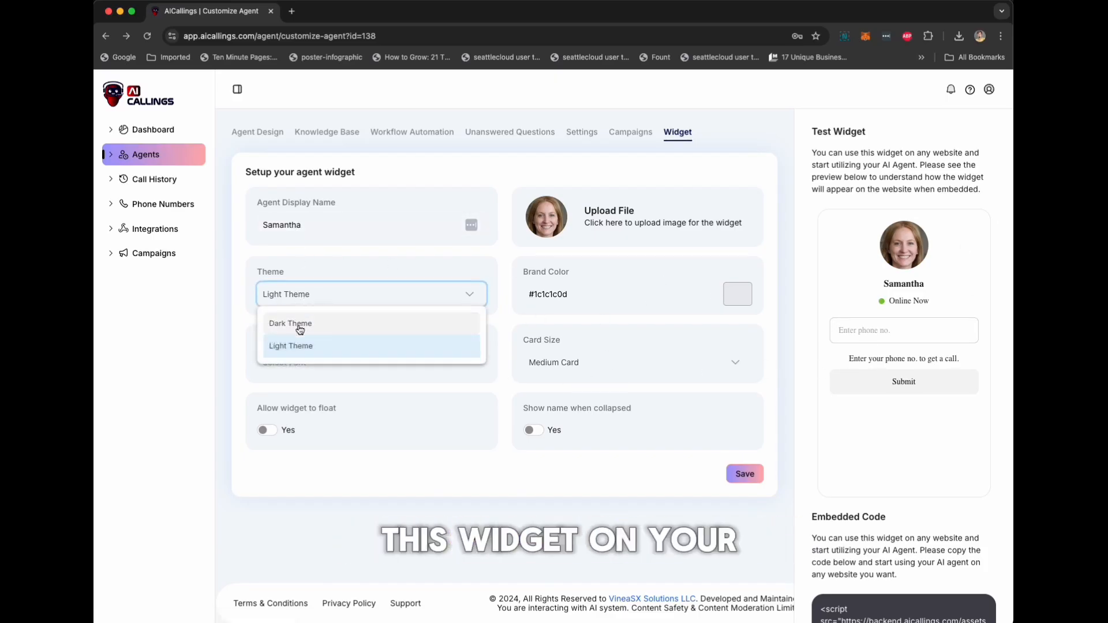
{"action": "left_click", "coordinate": [297, 321]}
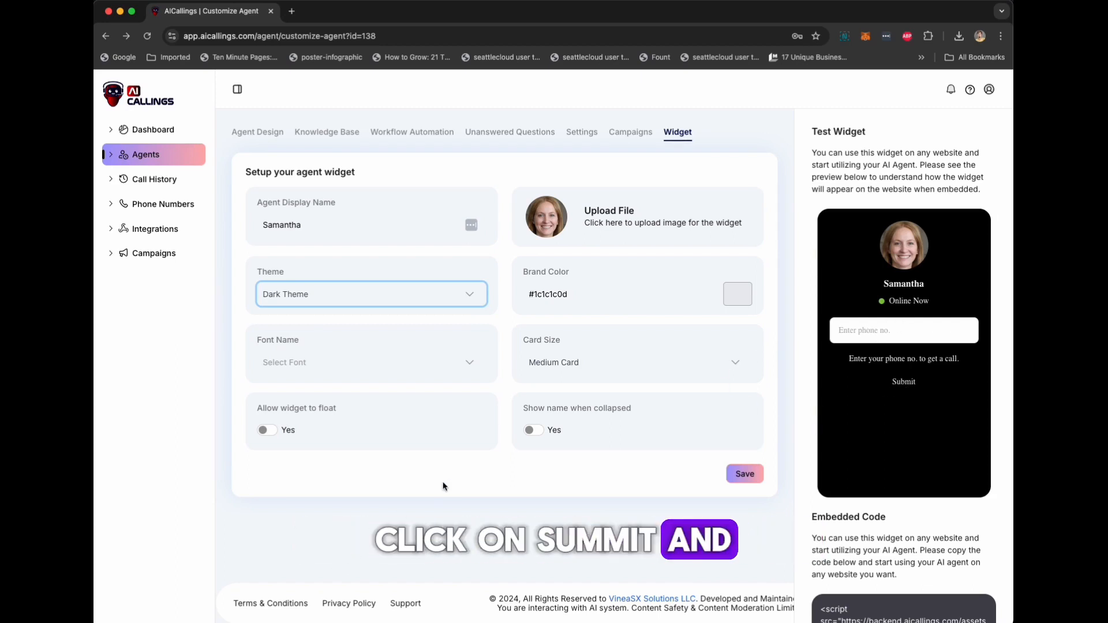
{"action": "scroll", "coordinate": [559, 486], "scroll_direction": "down", "scroll_amount": 1}
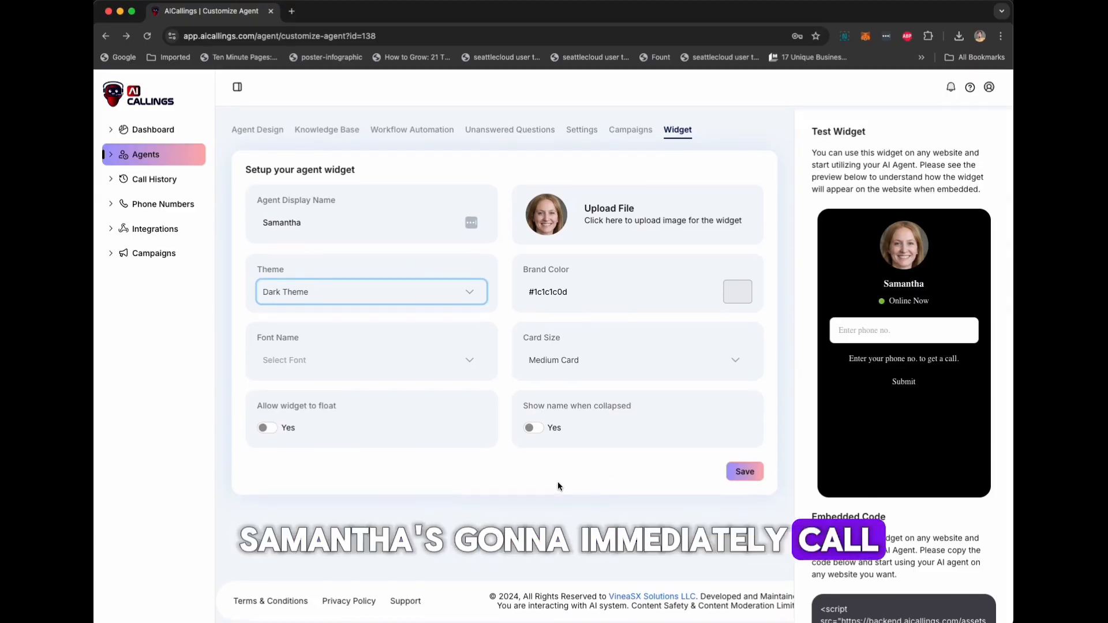
{"action": "scroll", "coordinate": [871, 287], "scroll_direction": "down", "scroll_amount": 3}
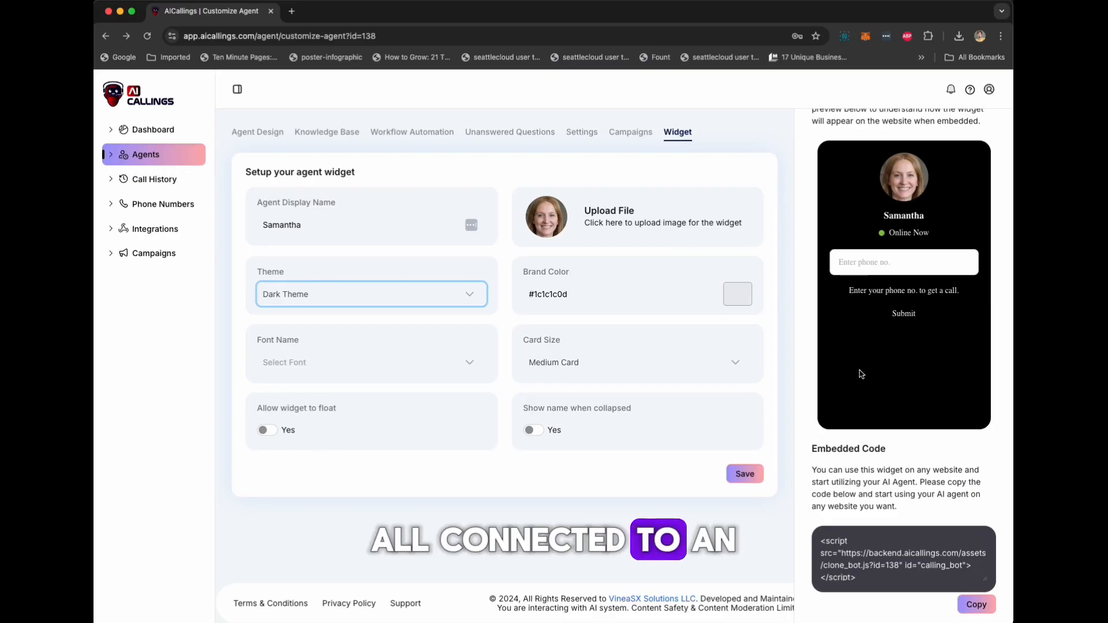
{"action": "scroll", "coordinate": [469, 270], "scroll_direction": "up", "scroll_amount": 1}
{"action": "scroll", "coordinate": [469, 270], "scroll_direction": "down", "scroll_amount": 1}
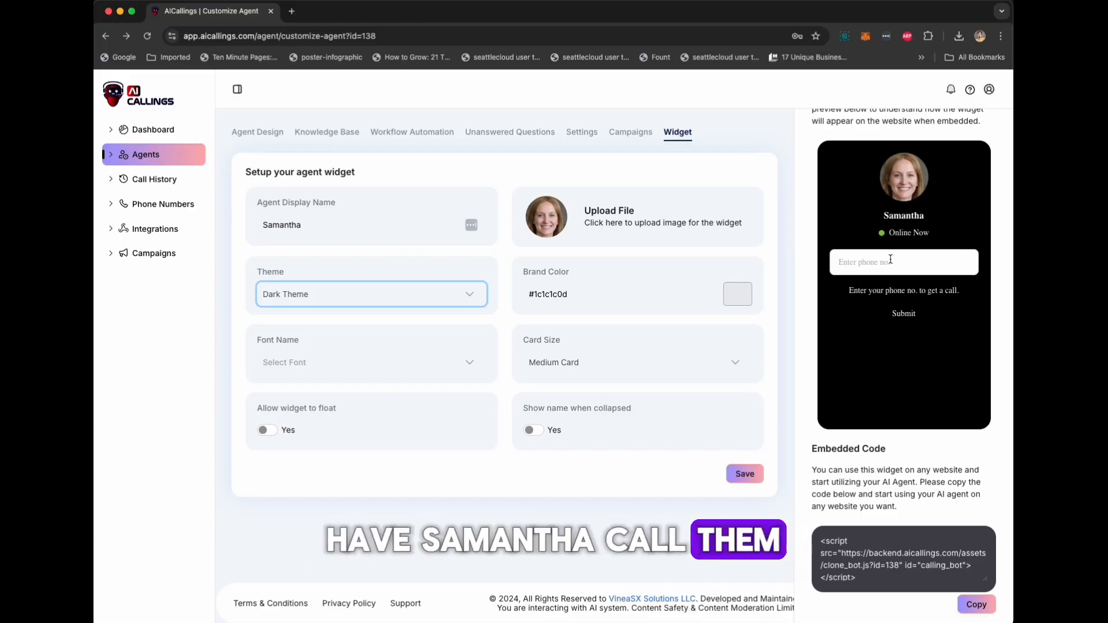
- Review the agent's widget preview and check which campaigns are assigned to this agent
{"action": "scroll", "coordinate": [706, 348], "scroll_direction": "up", "scroll_amount": 1}
{"action": "scroll", "coordinate": [705, 351], "scroll_direction": "down", "scroll_amount": 1}
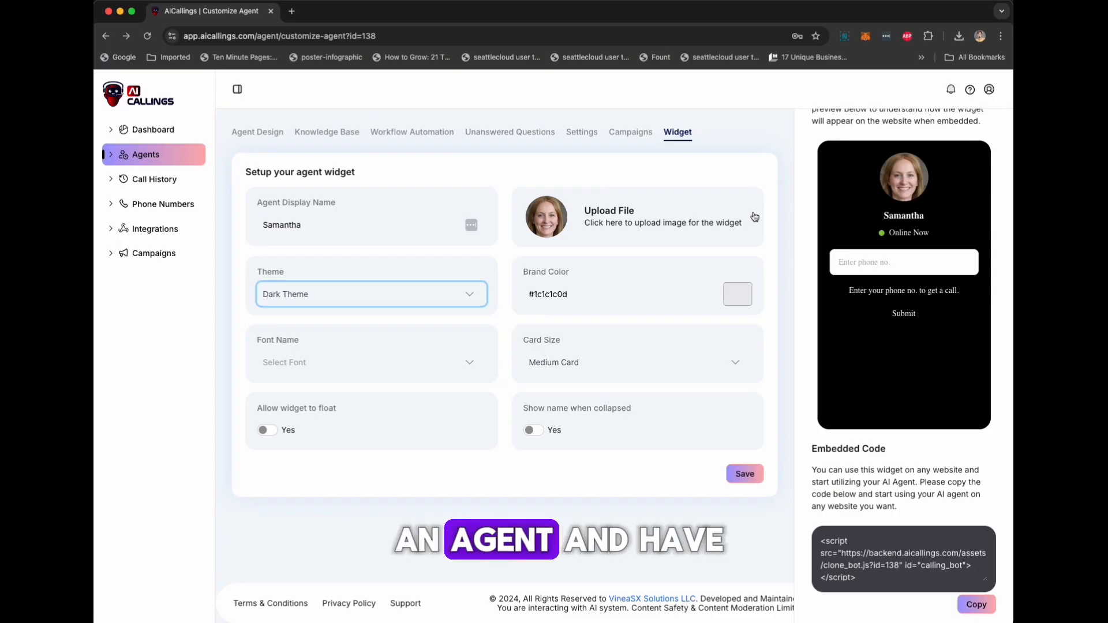
{"action": "left_click", "coordinate": [632, 134]}
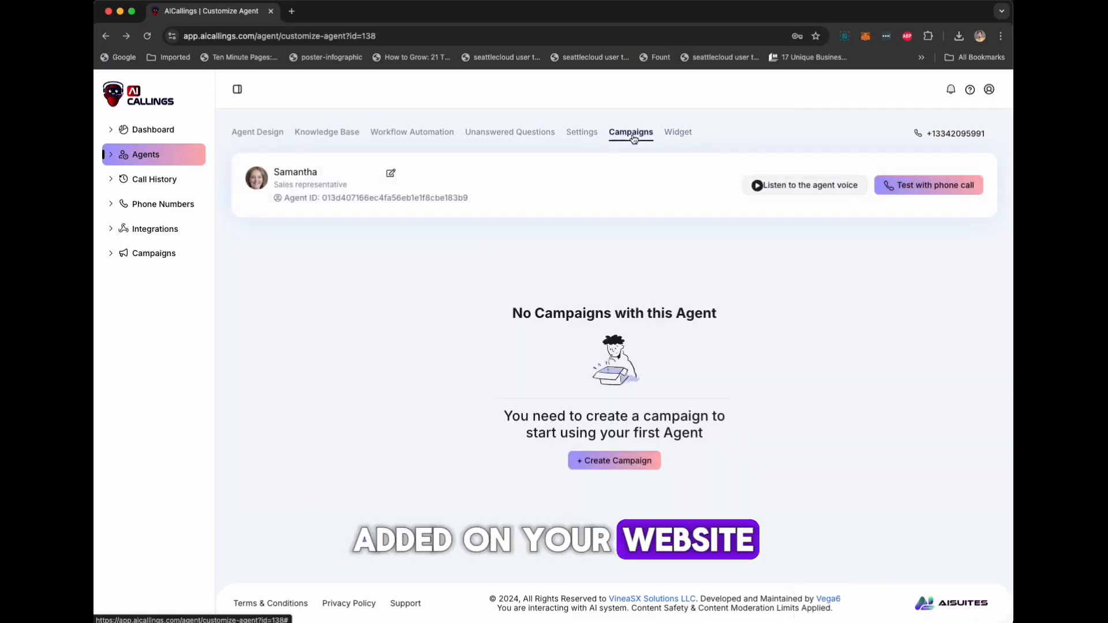
- Review the call analysis in the call history, along with the account's connected phone number providers and integrations
{"action": "left_click", "coordinate": [153, 180]}
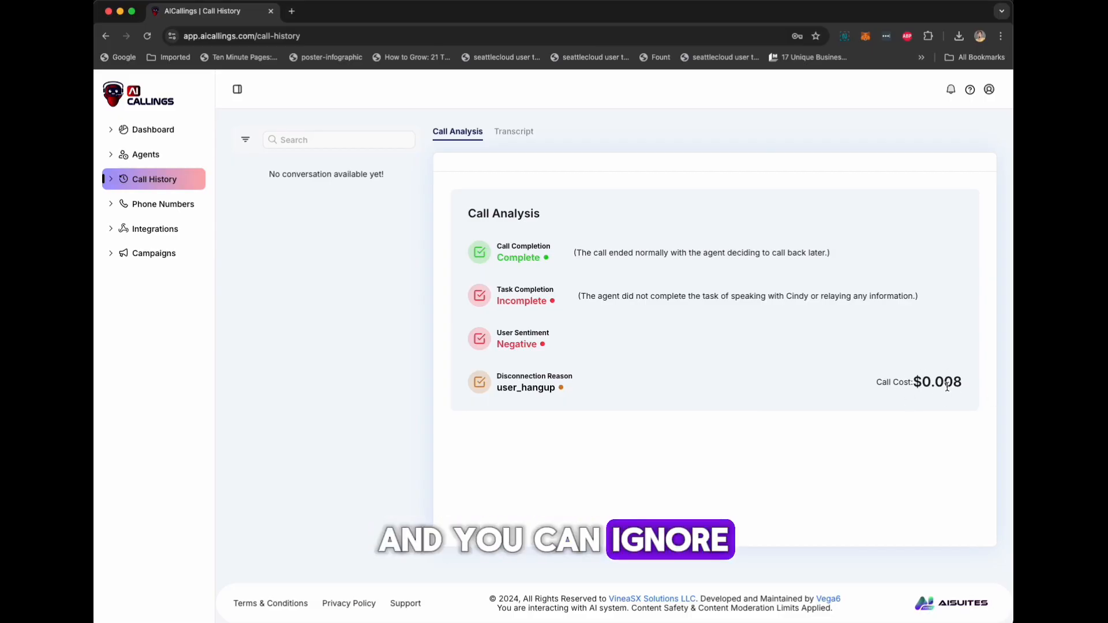
{"action": "left_click", "coordinate": [160, 214]}
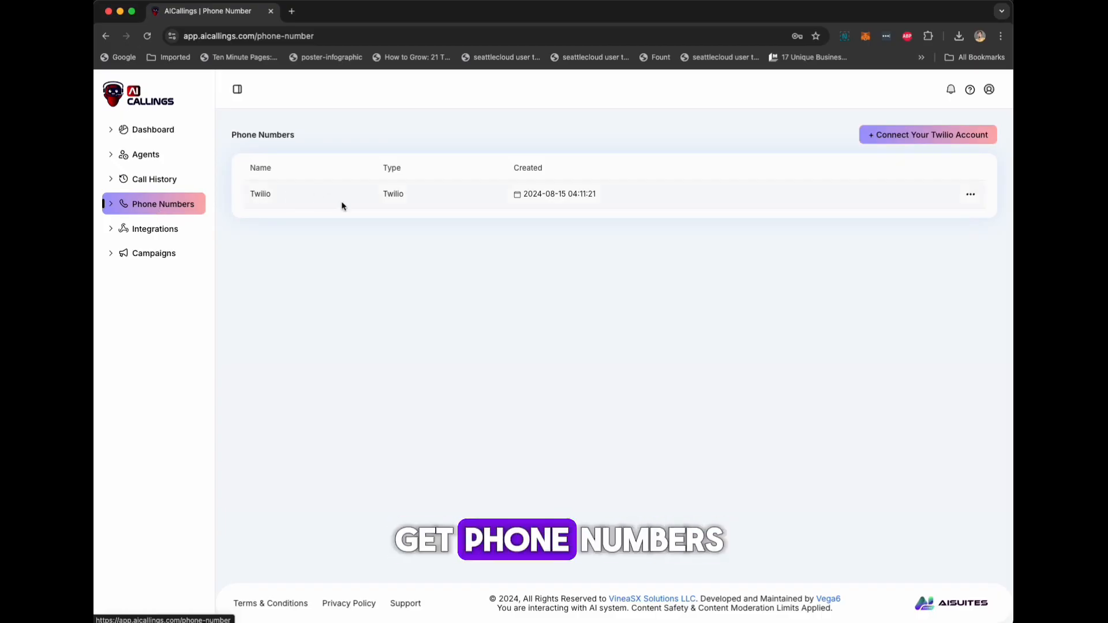
{"action": "left_click", "coordinate": [164, 240]}
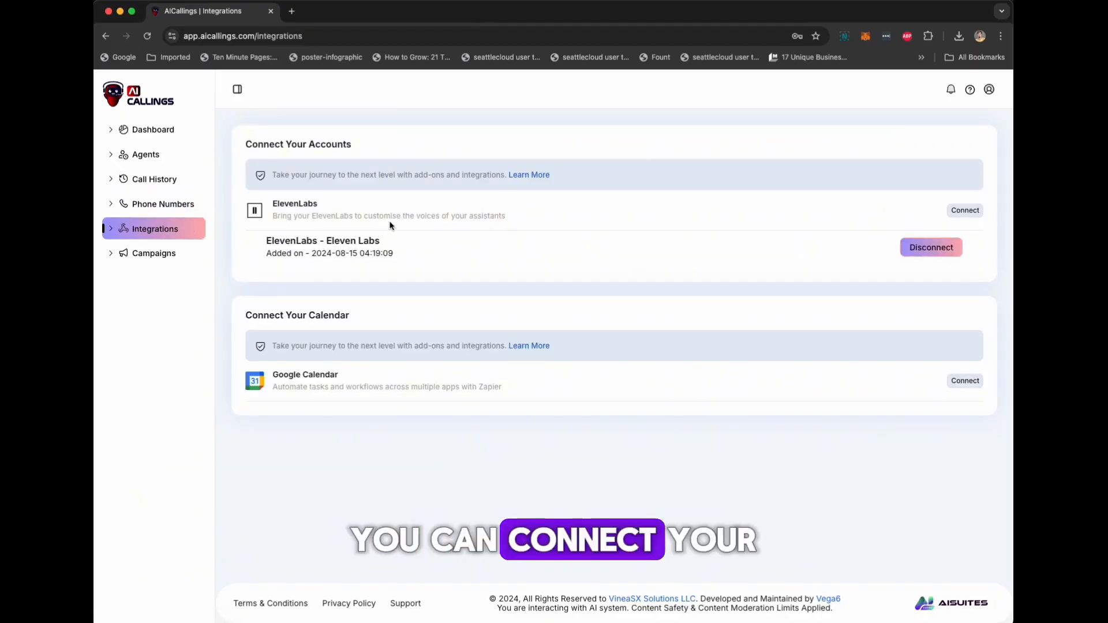
- Look over the account-wide lists of campaigns and agents, ending on the dashboard
{"action": "left_click", "coordinate": [156, 256]}
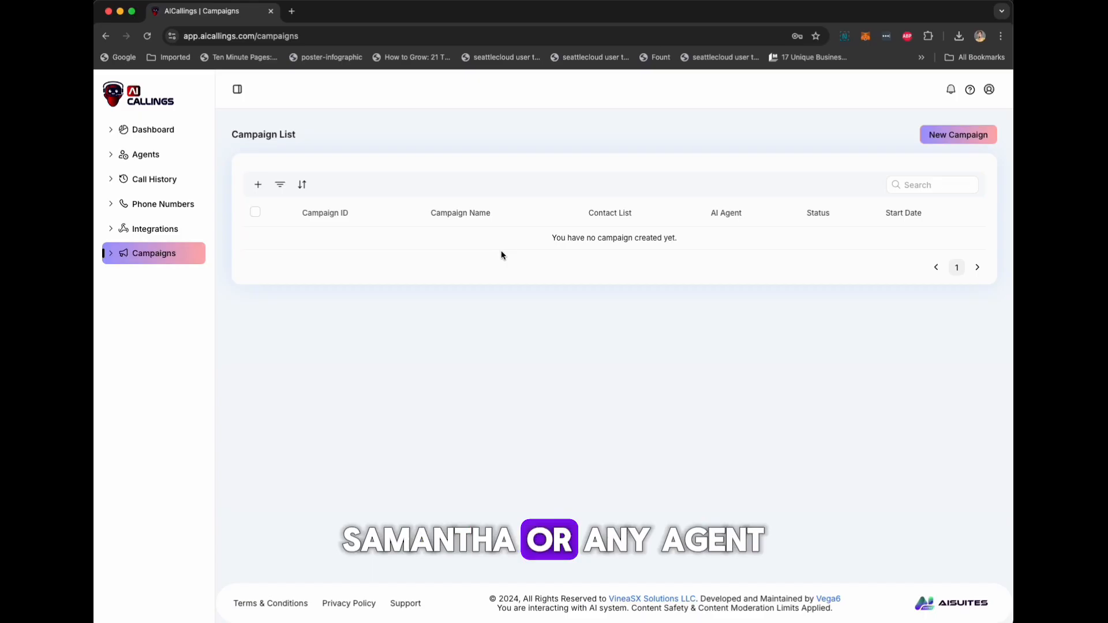
{"action": "left_click", "coordinate": [147, 155]}
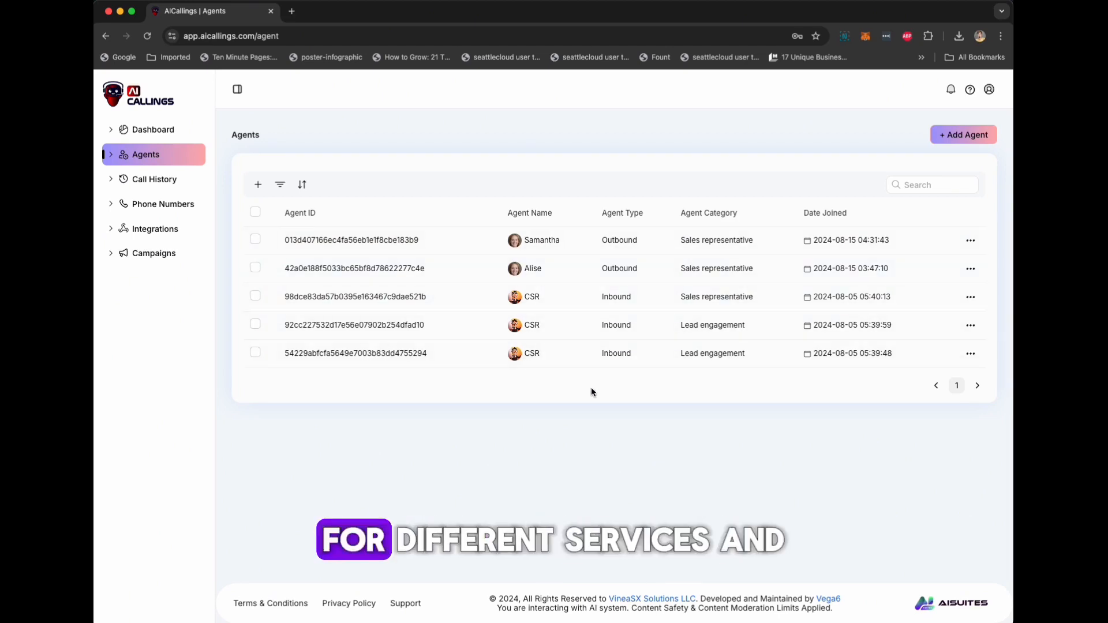
{"action": "left_click", "coordinate": [162, 141]}
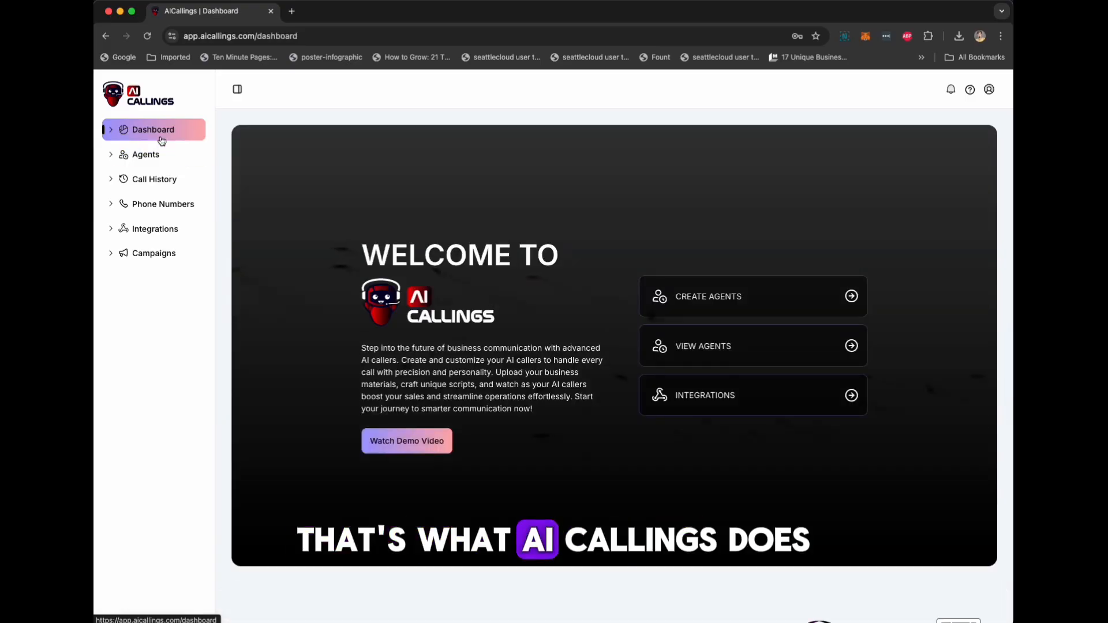